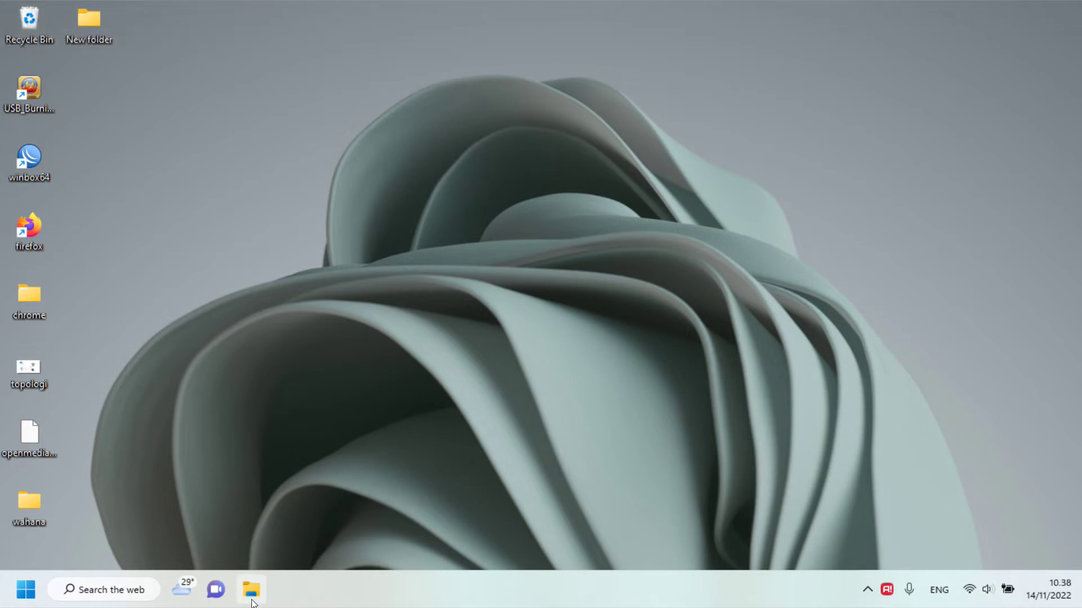
Open File Explorer and look through the DATA & MEDIA (E:) and APLIKASI (D:) drives.
left_click(256, 582)
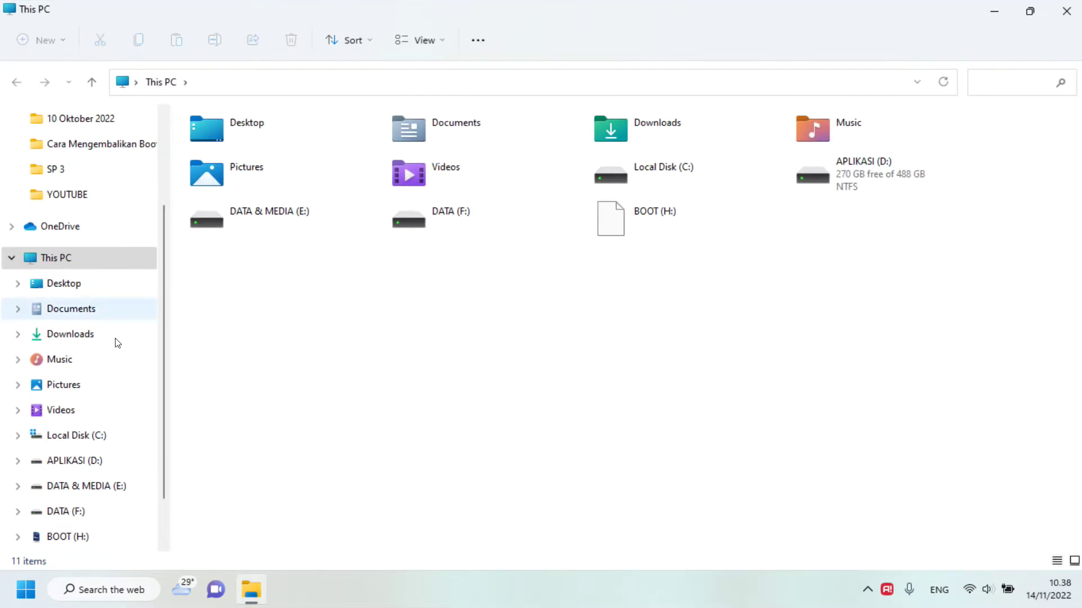
double_click(280, 232)
left_click(11, 84)
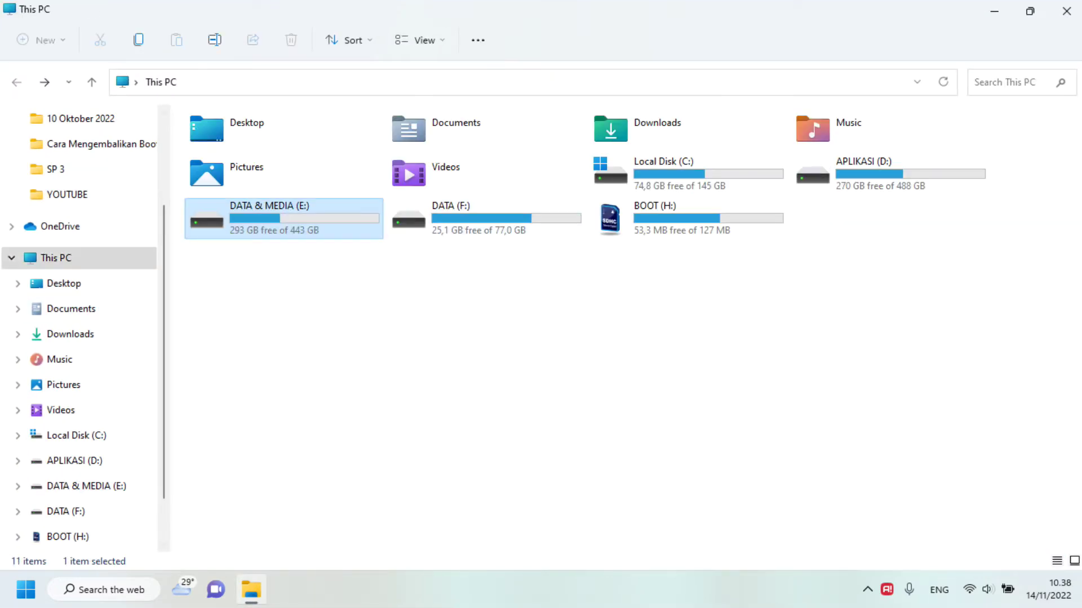
double_click(827, 180)
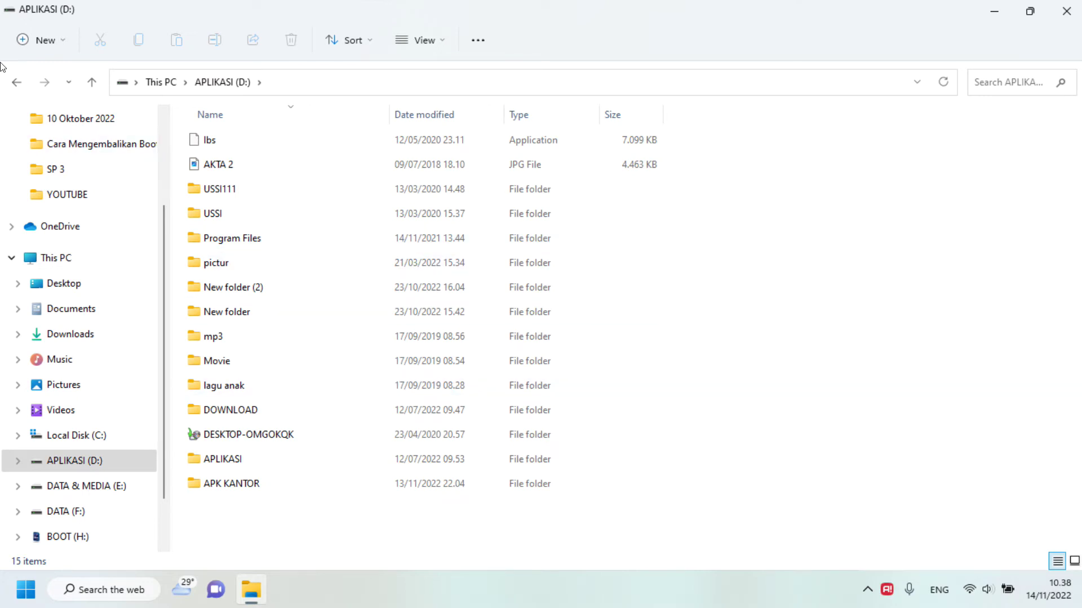
left_click(14, 82)
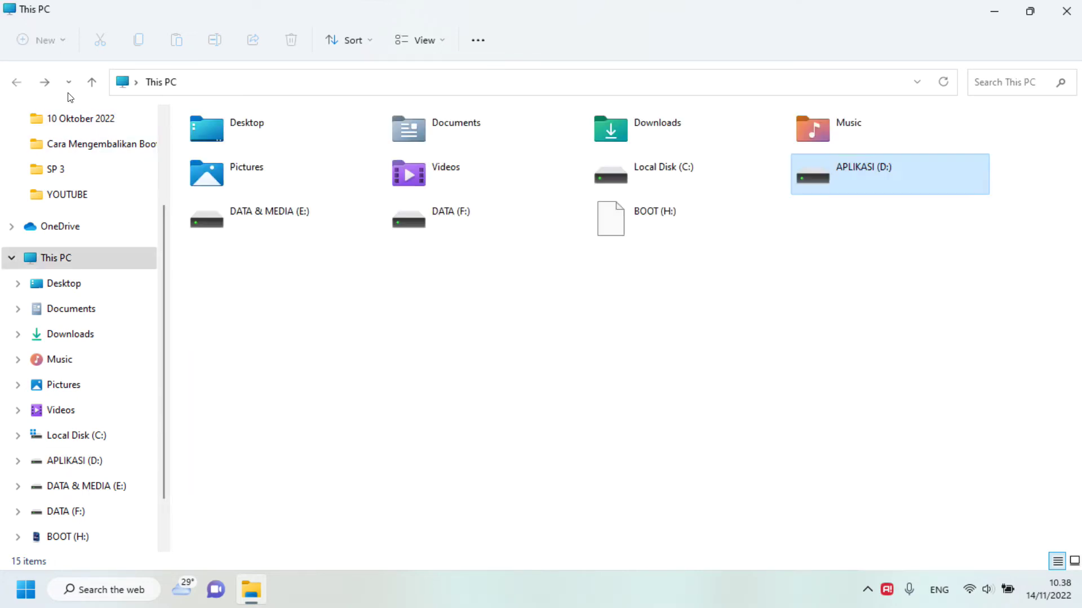
double_click(845, 184)
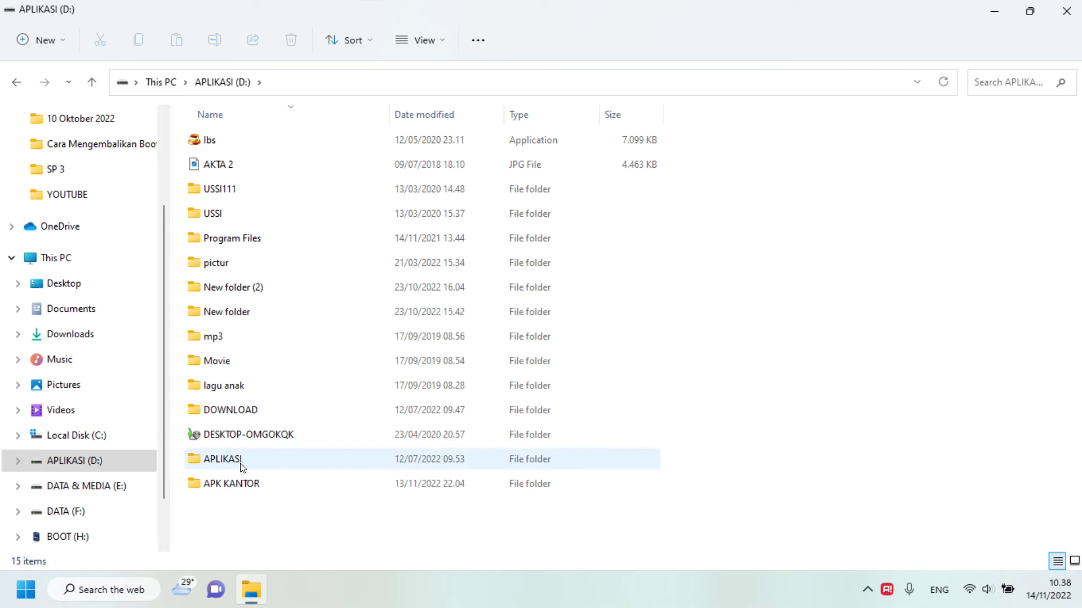
left_click(33, 80)
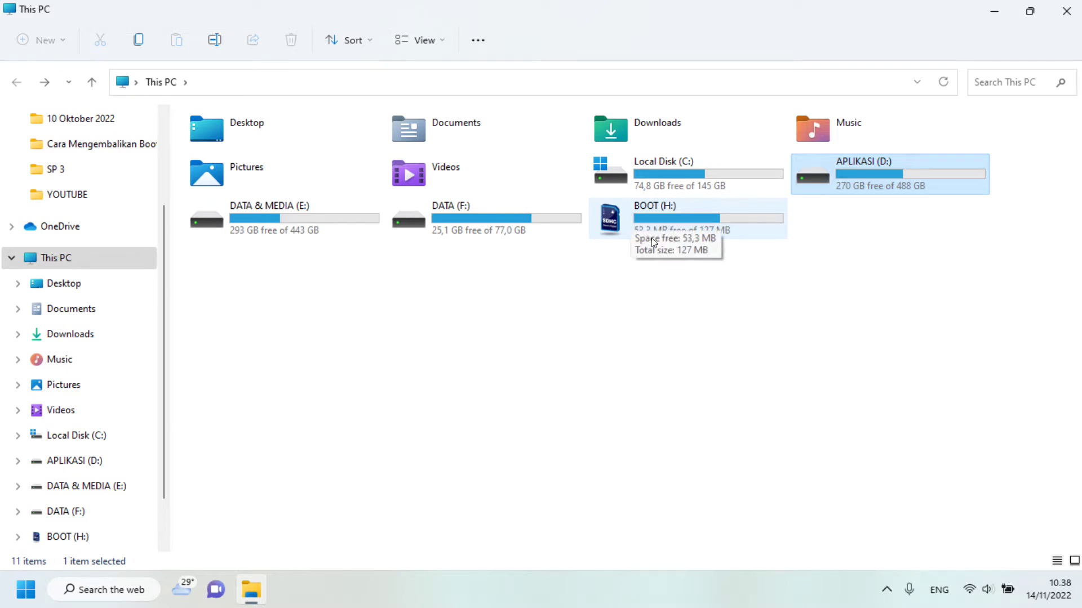
Go to the inner BootcardMaker dari pulpstone v3.2 folder under D:\APLIKASI\STB B860H\unbrik.
double_click(816, 182)
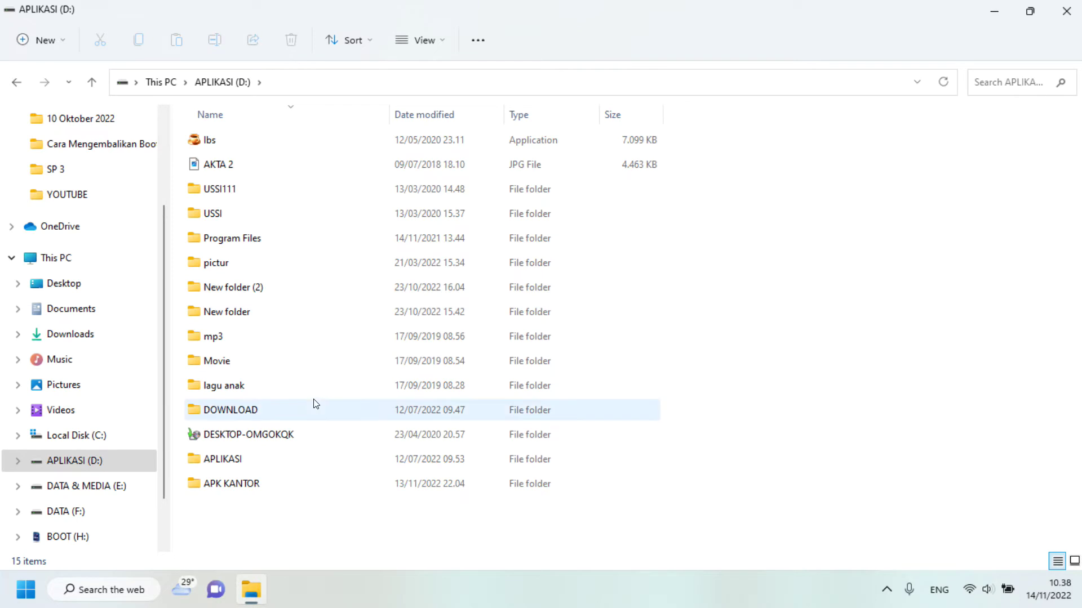
double_click(236, 461)
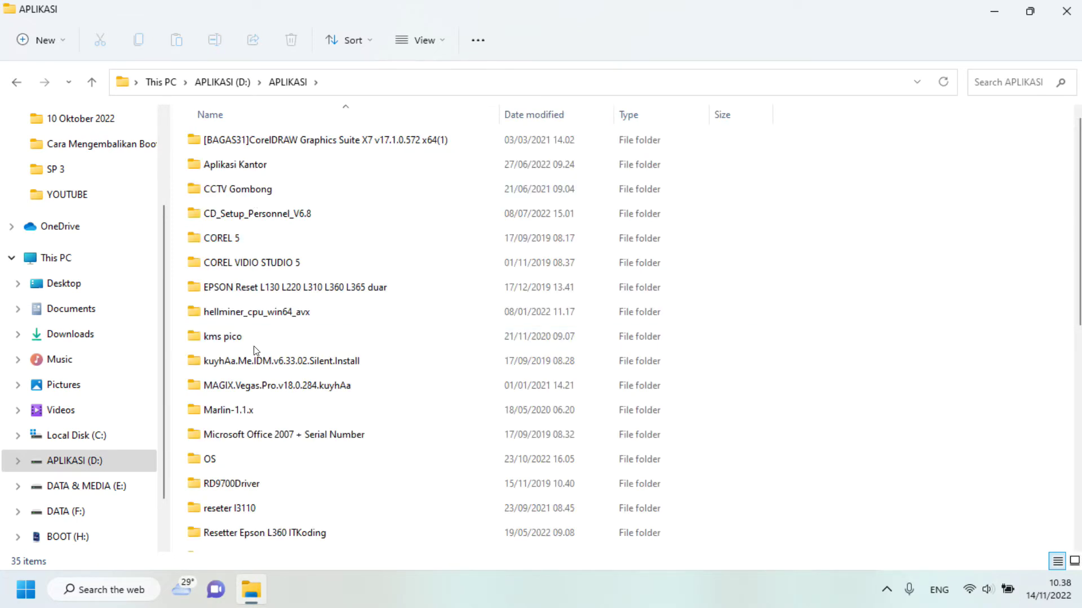
scroll(255, 432, "down", 1)
scroll(224, 532, "down", 1)
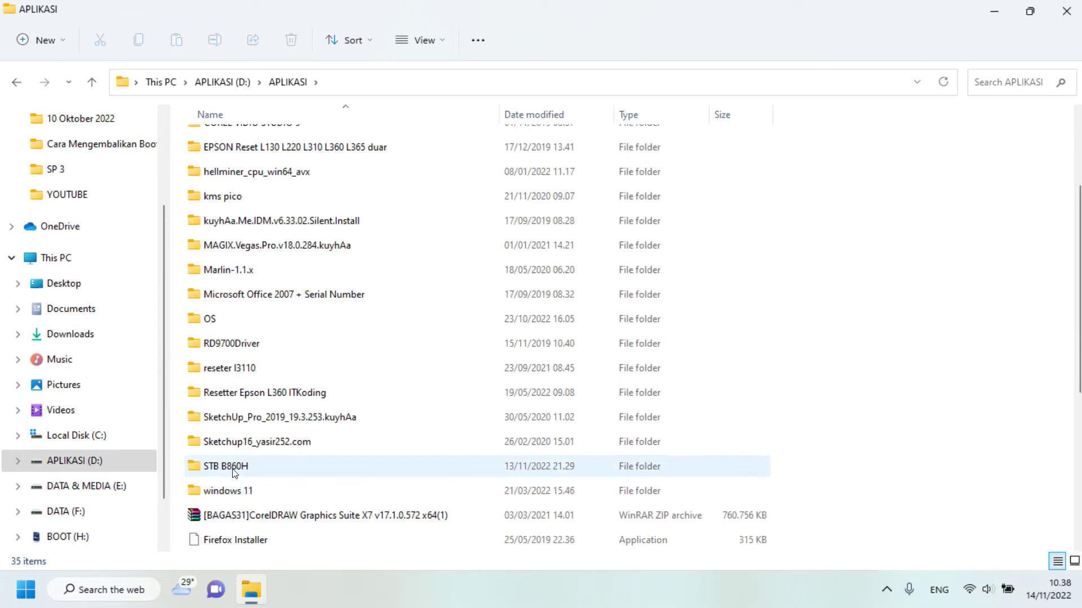
double_click(219, 467)
scroll(235, 419, "down", 3)
double_click(230, 471)
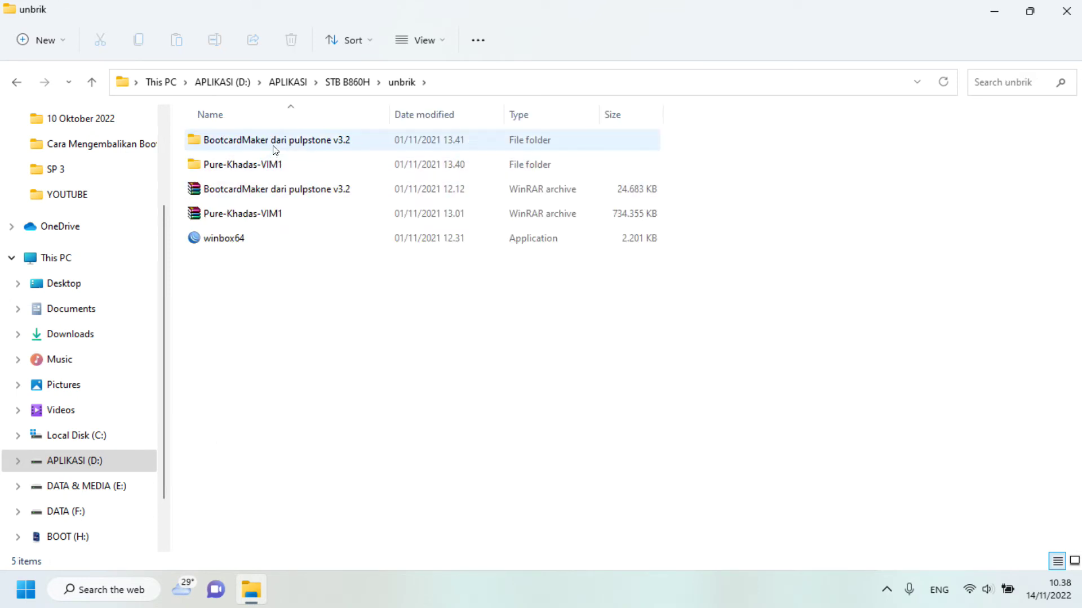
double_click(274, 141)
double_click(275, 140)
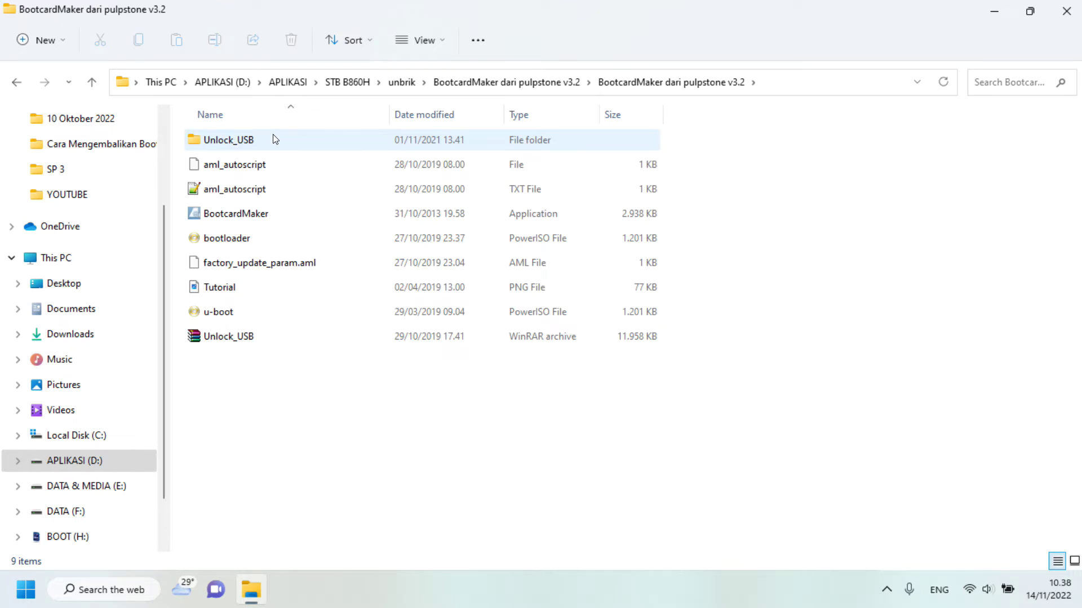
Launch the BootcardMaker application from its folder.
double_click(262, 212)
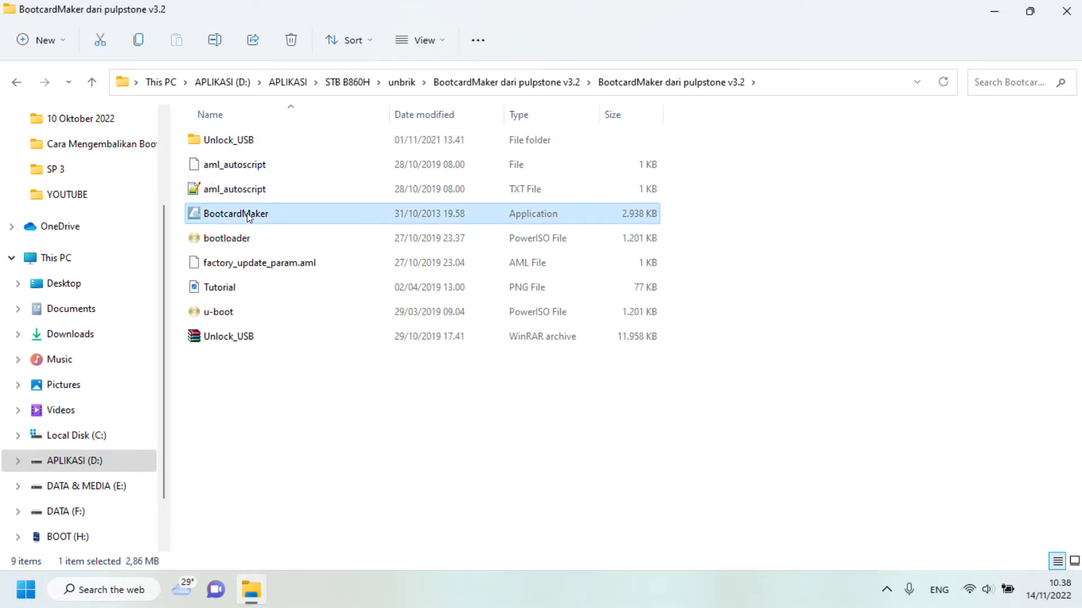
right_click(323, 225)
left_click(329, 289)
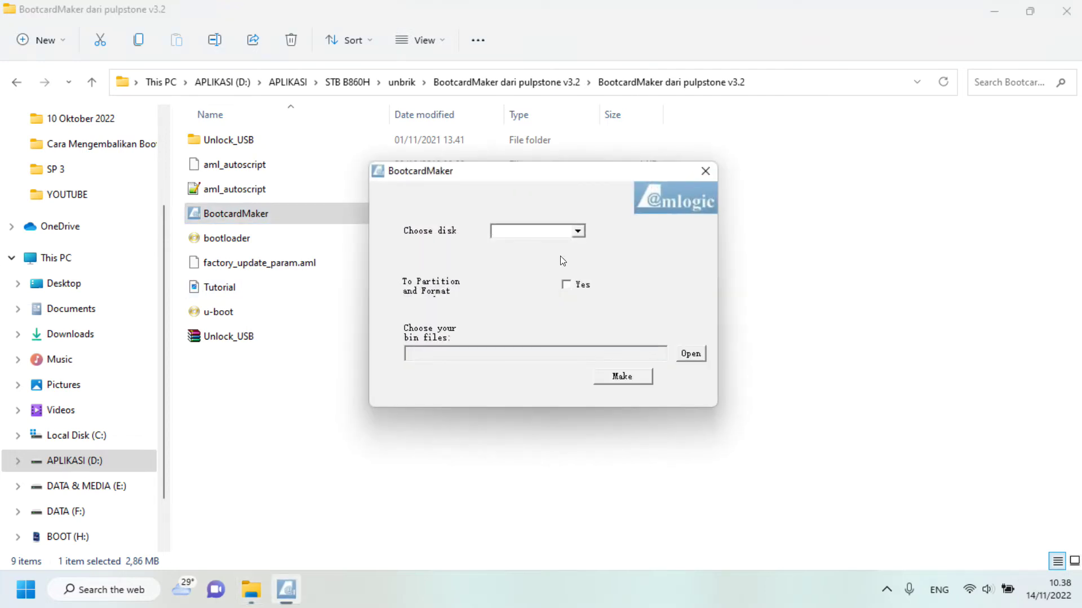
Choose SD-card2:H as the target disk and enable partitioning and formatting.
left_click(576, 231)
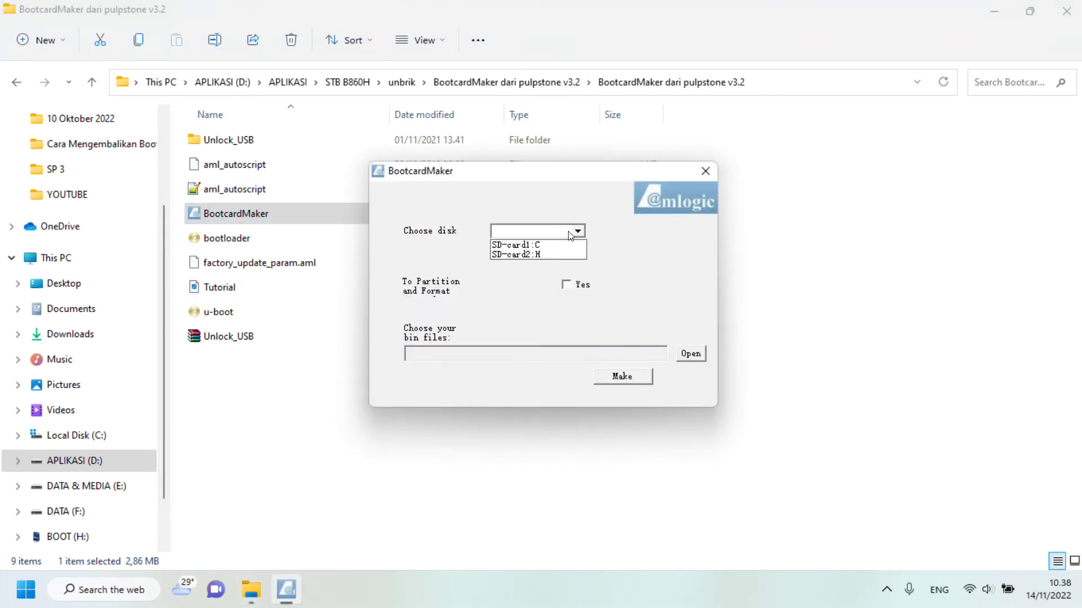
left_click(545, 255)
left_click(566, 285)
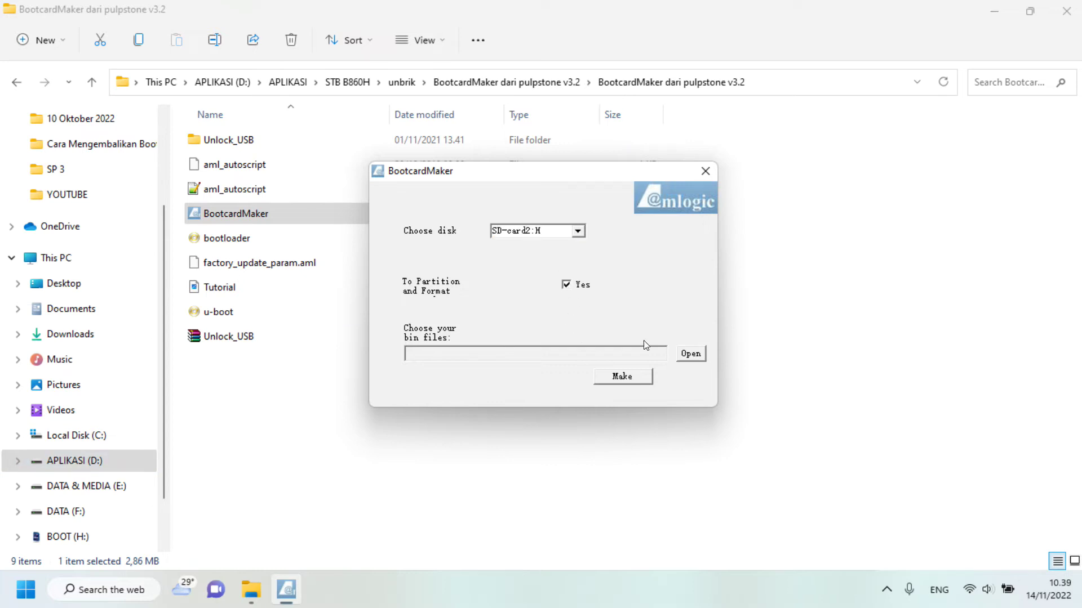
Load the u-boot bin file from the Unlock_USB folder as the file to write.
left_click(690, 355)
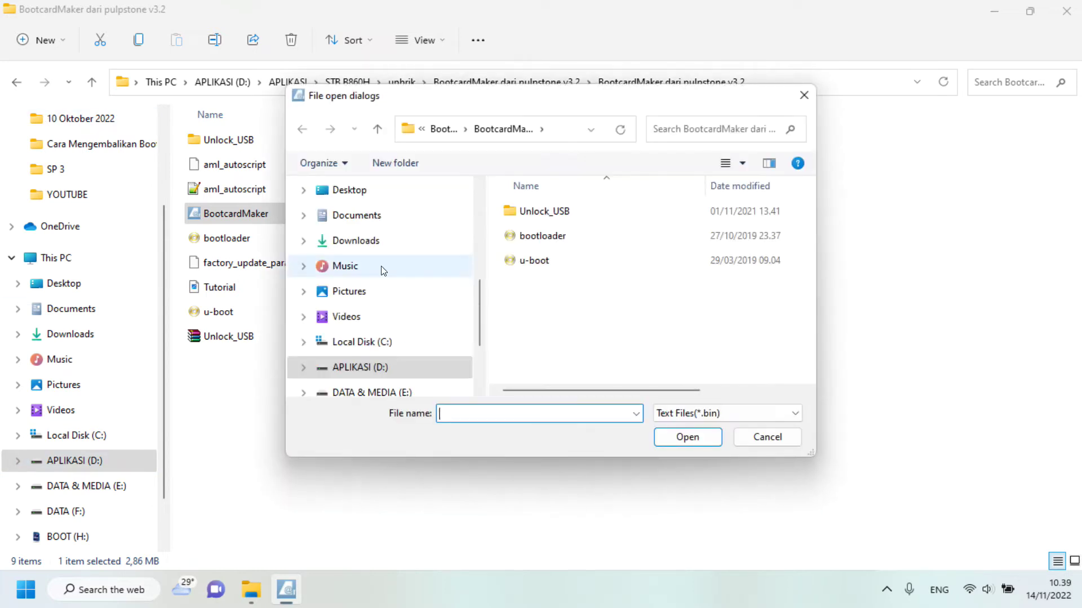
left_click(545, 212)
double_click(544, 212)
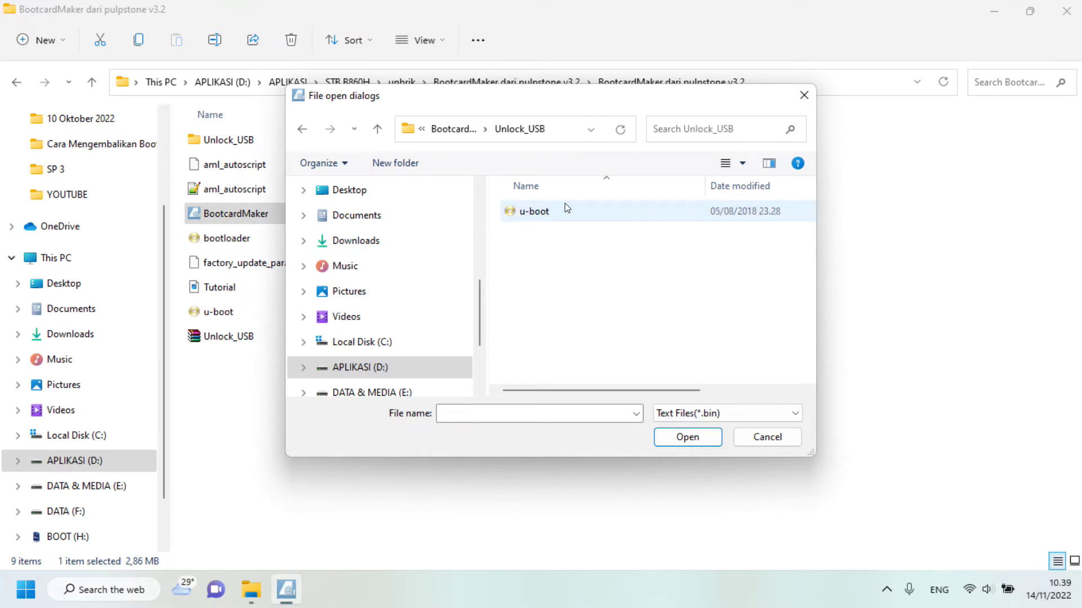
left_click(300, 131)
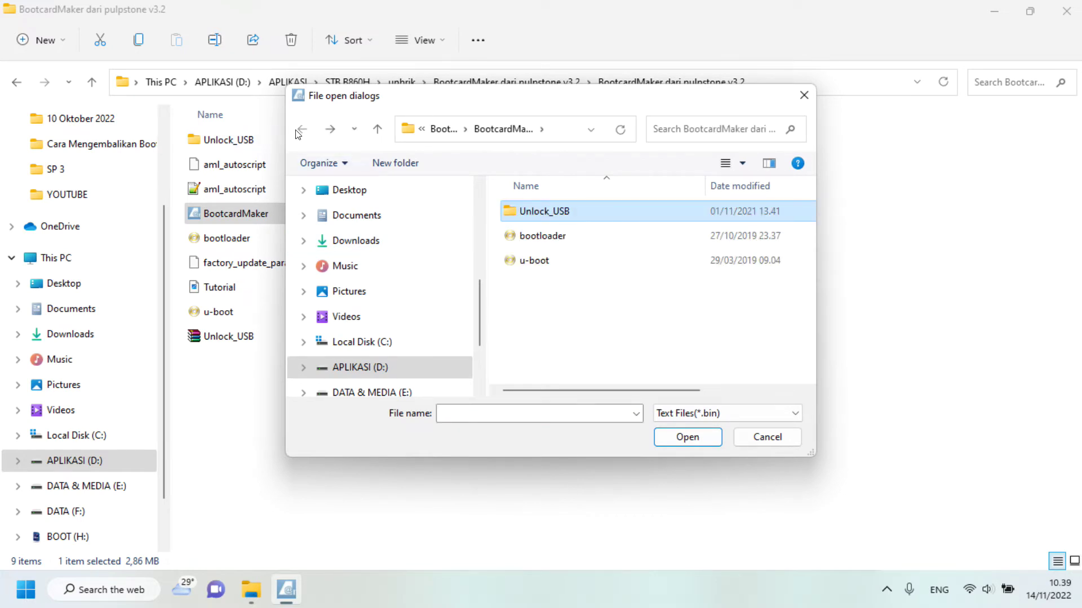
double_click(568, 211)
left_click(552, 214)
left_click(687, 437)
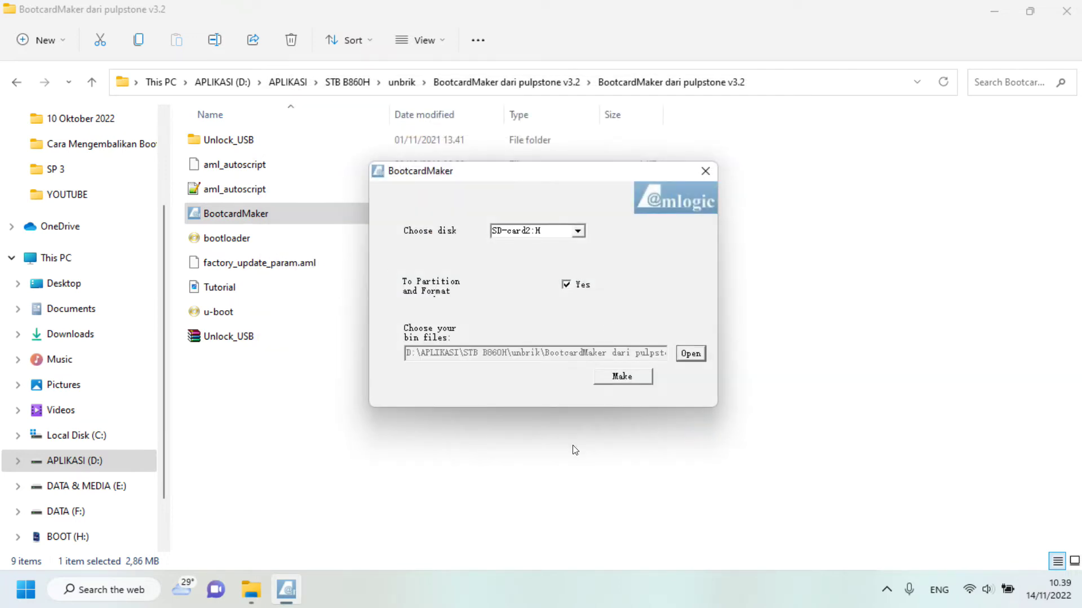
Make the boot card, quick-formatting drive H: as FAT32 with 8192-byte allocation units, and close BootcardMaker.
left_click(638, 375)
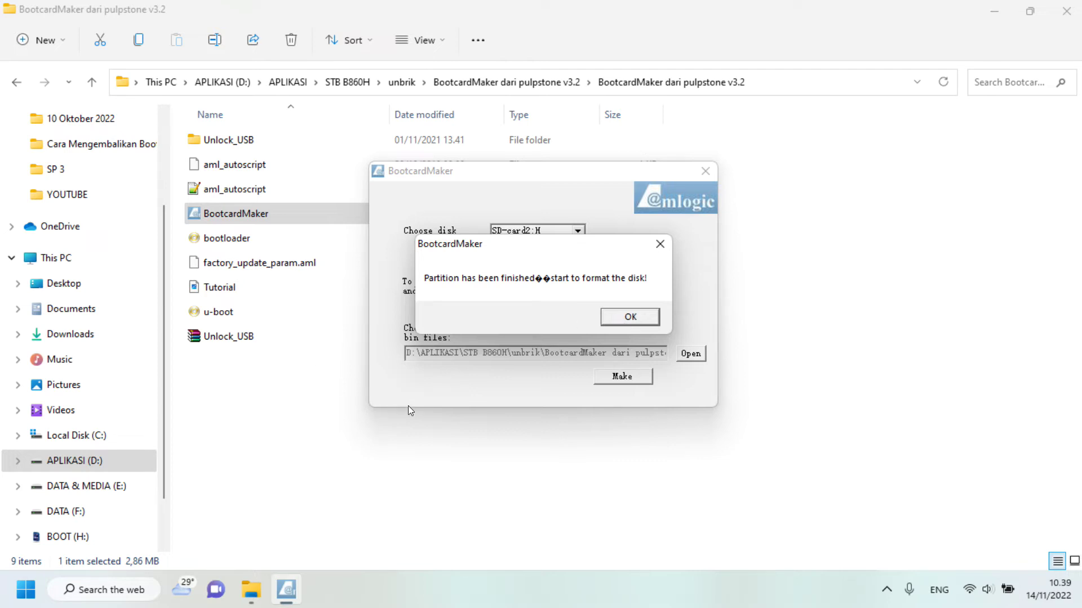
left_click(638, 322)
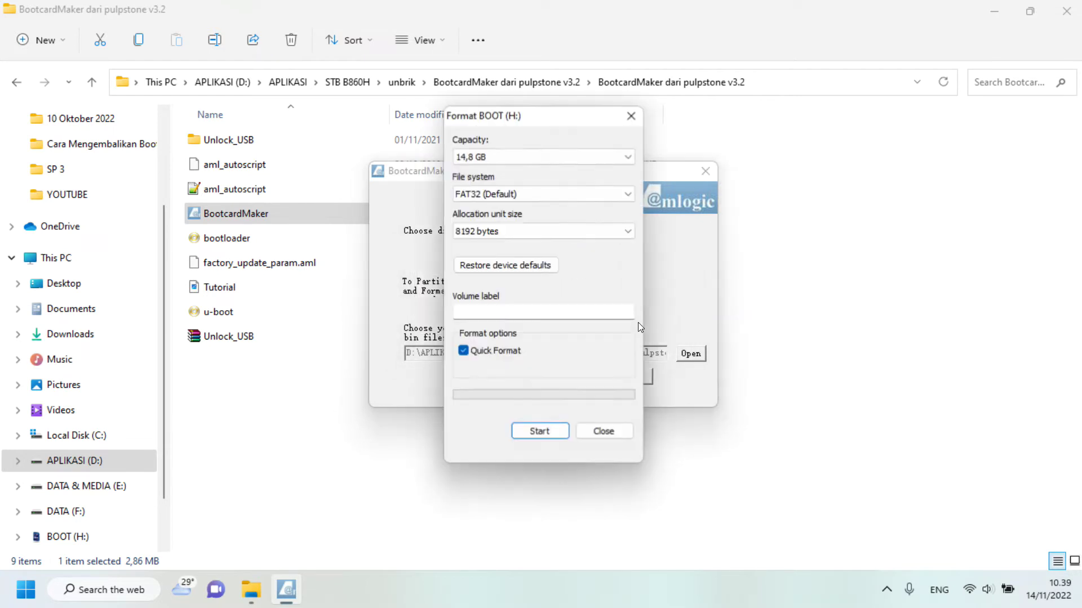
left_click(537, 432)
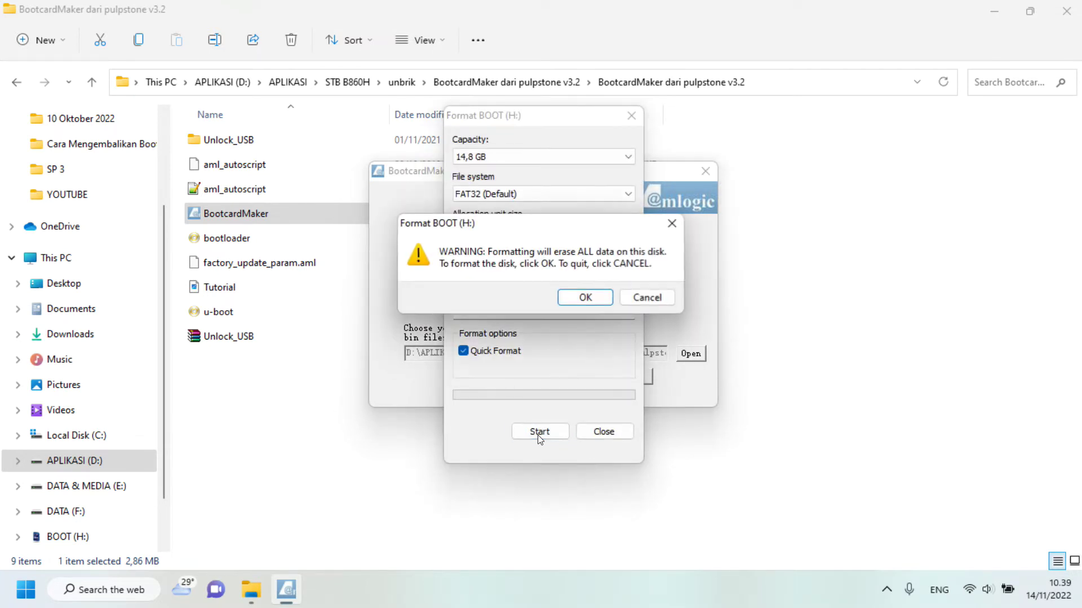
left_click(590, 295)
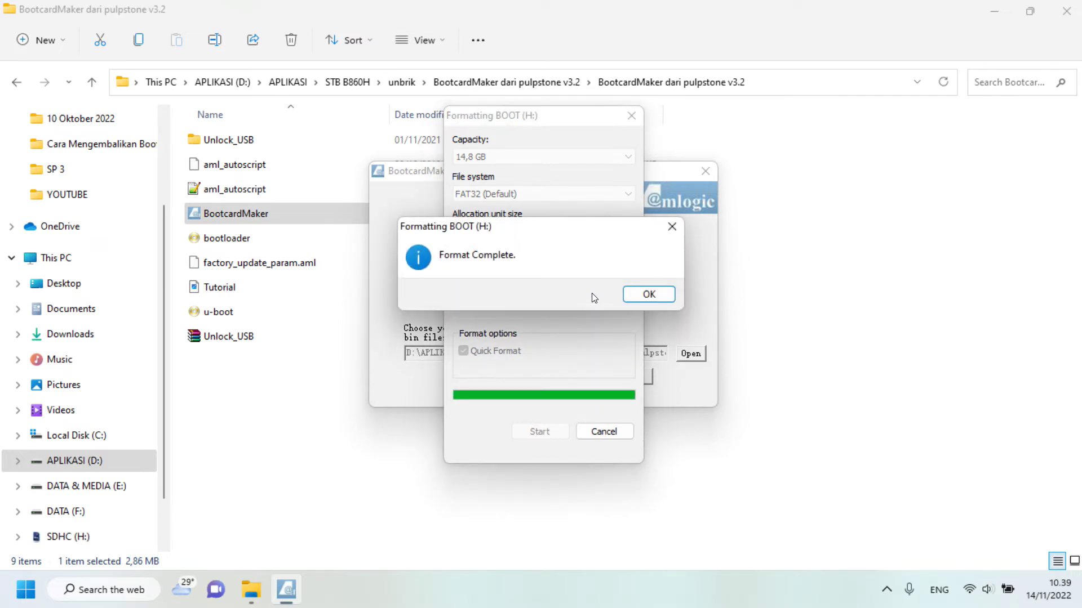
left_click(649, 294)
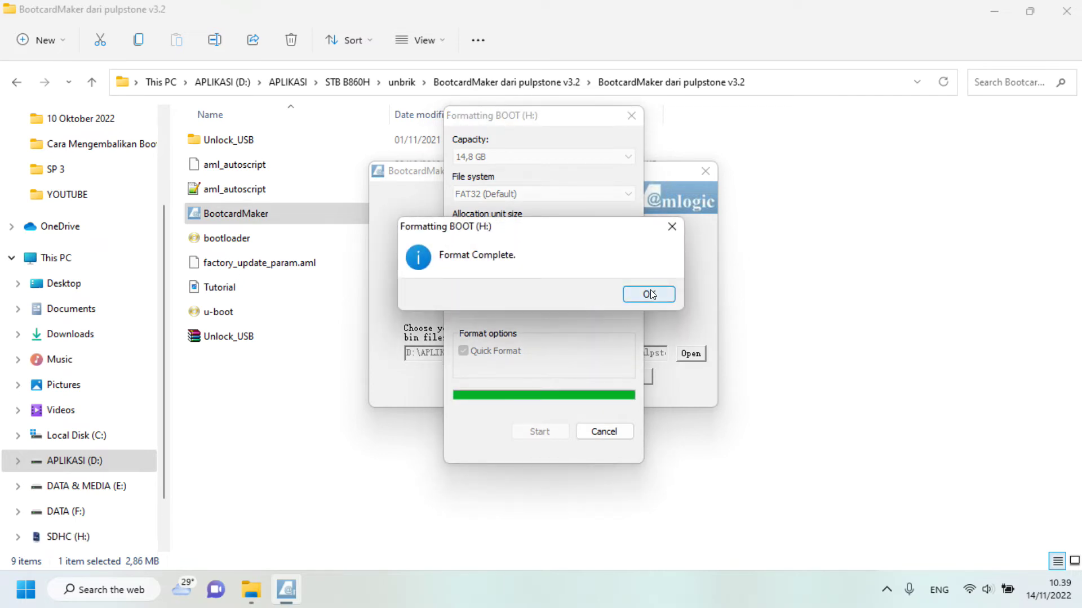
left_click(629, 120)
left_click(552, 317)
left_click(705, 171)
Copy the boot, bootloader and u-boot files from the Unlock_USB folder.
double_click(234, 141)
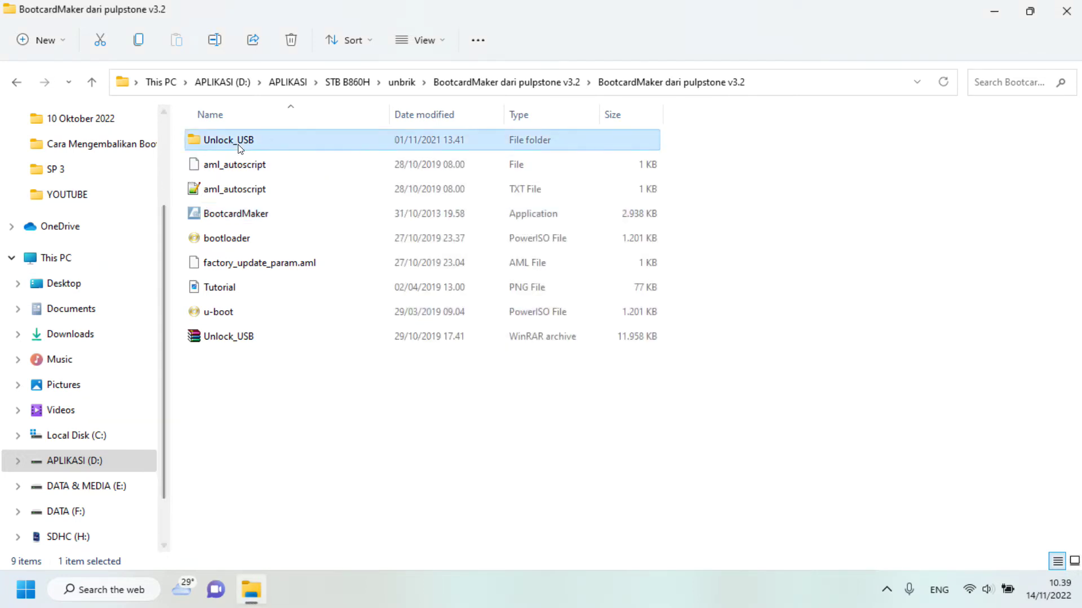
left_click_drag(216, 299, 234, 141)
key("ctrl+c")
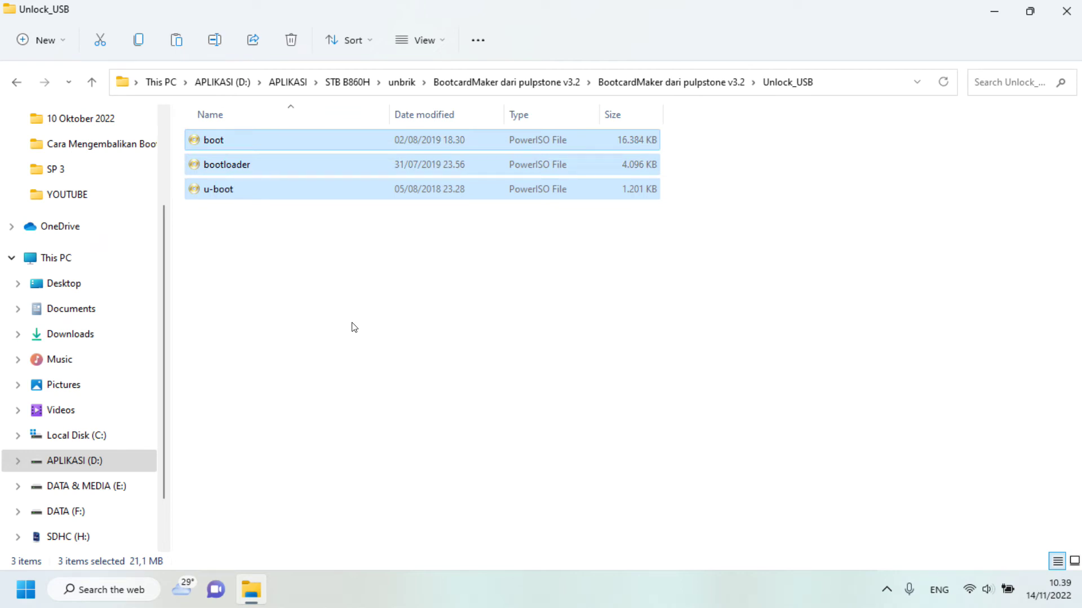
Paste the copied files into the root of the SDHC (H:) card and eject the card.
left_click(76, 536)
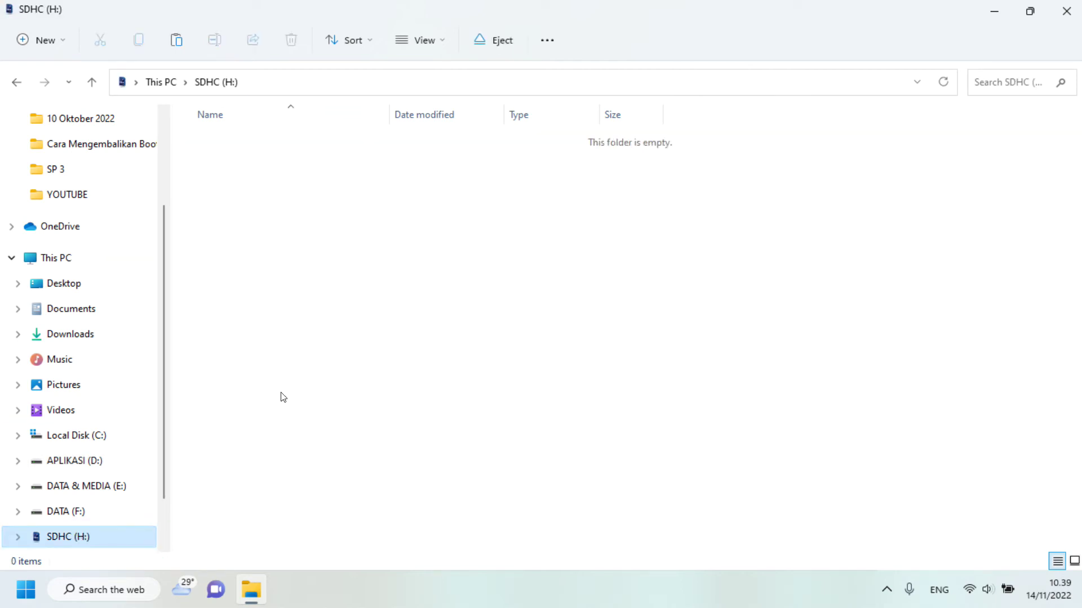
left_click(64, 260)
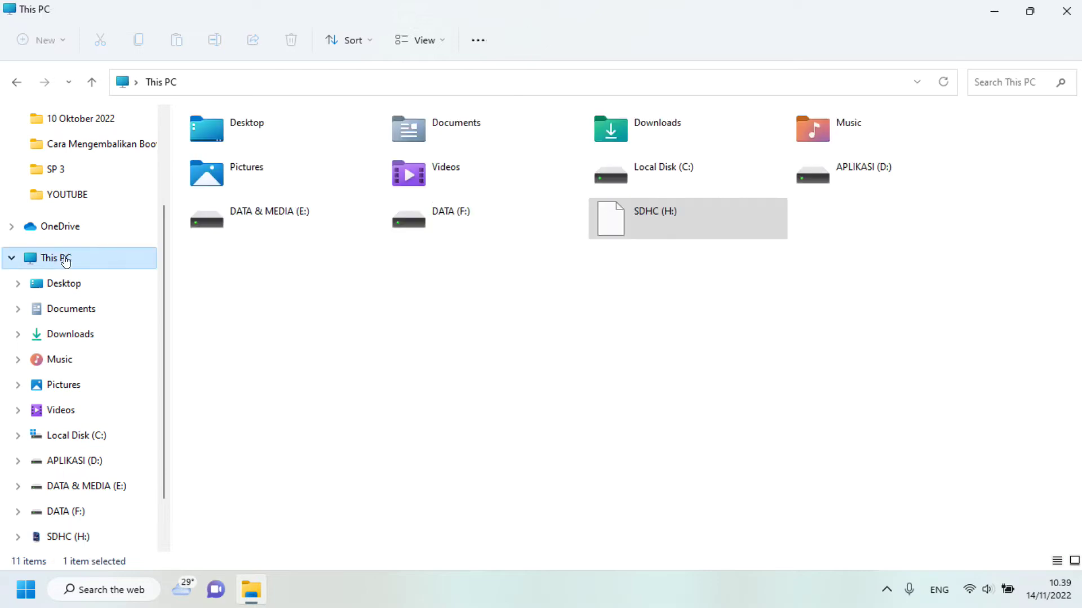
double_click(654, 220)
right_click(381, 272)
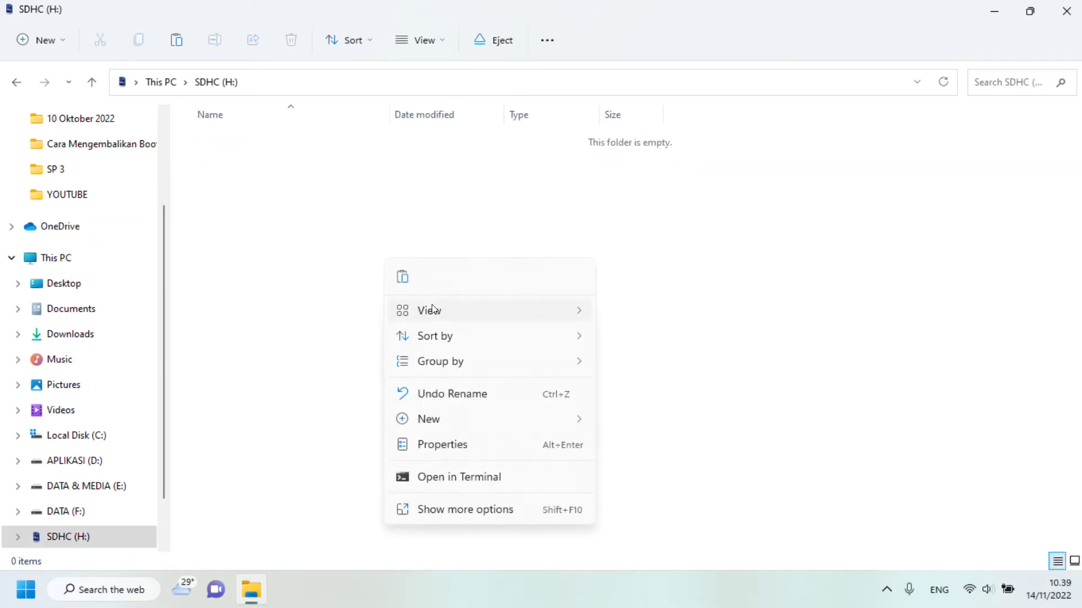
left_click(406, 274)
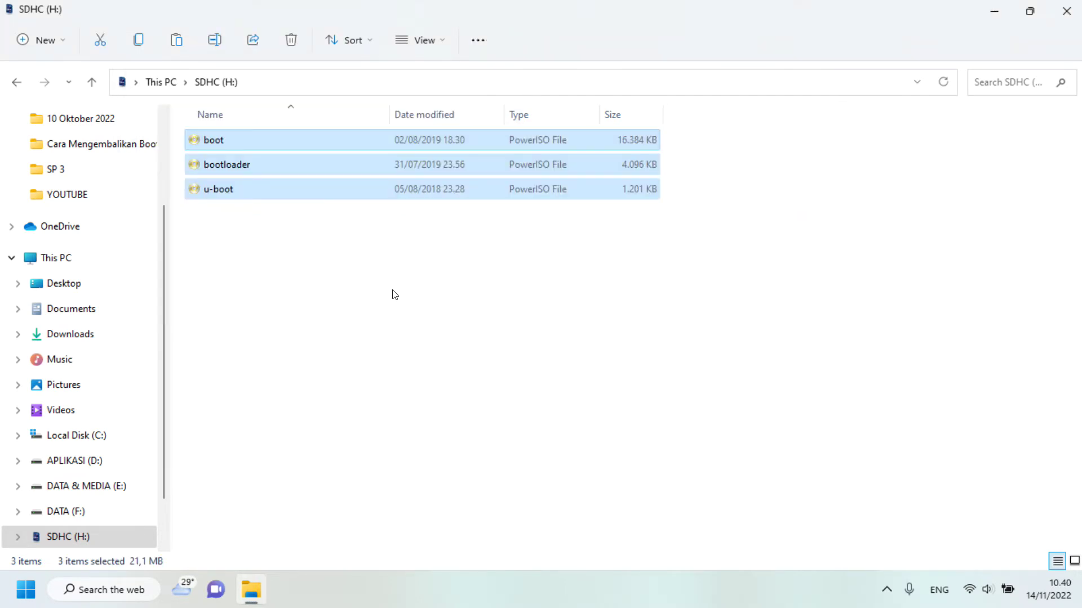
right_click(64, 538)
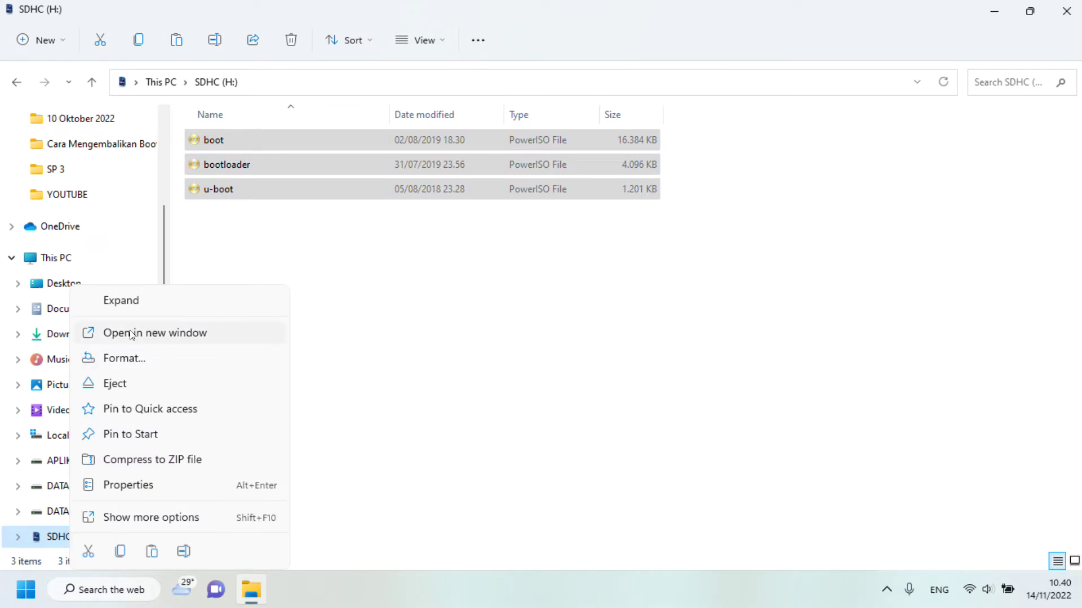
left_click(120, 384)
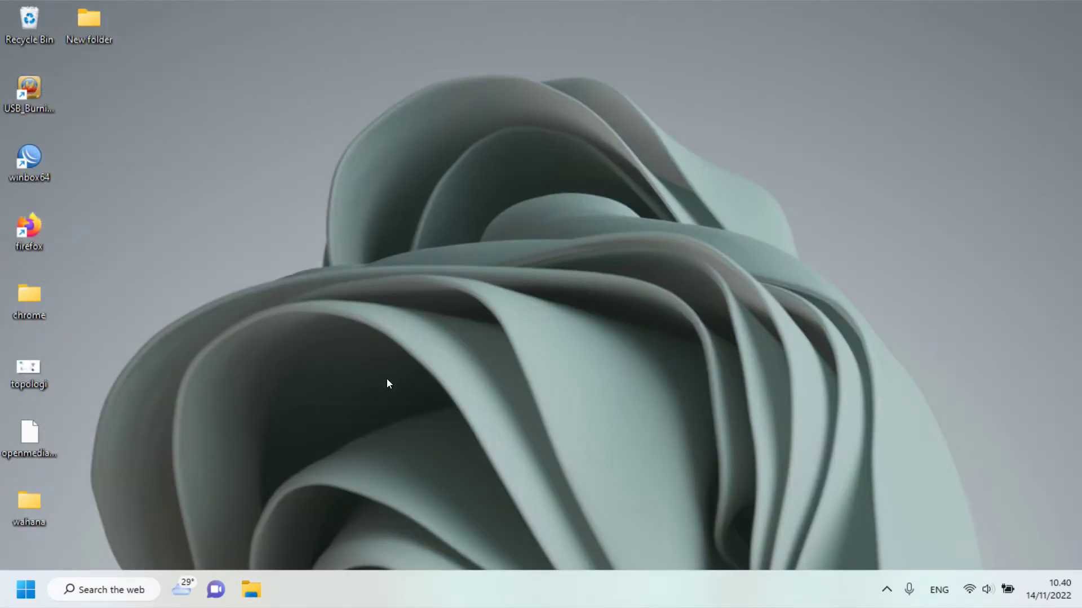
left_click(15, 592)
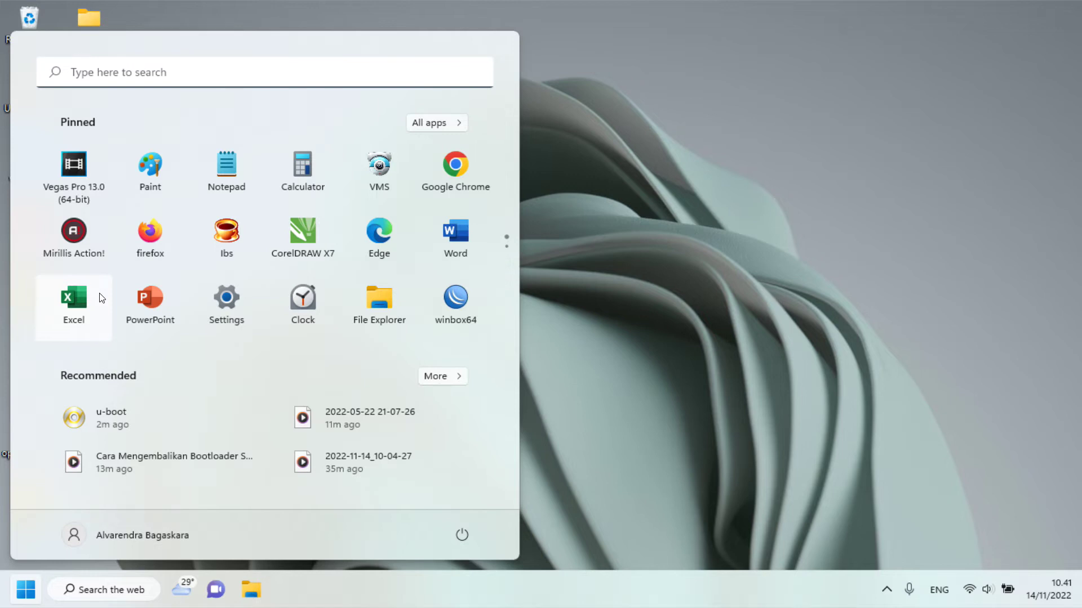
type("ubt")
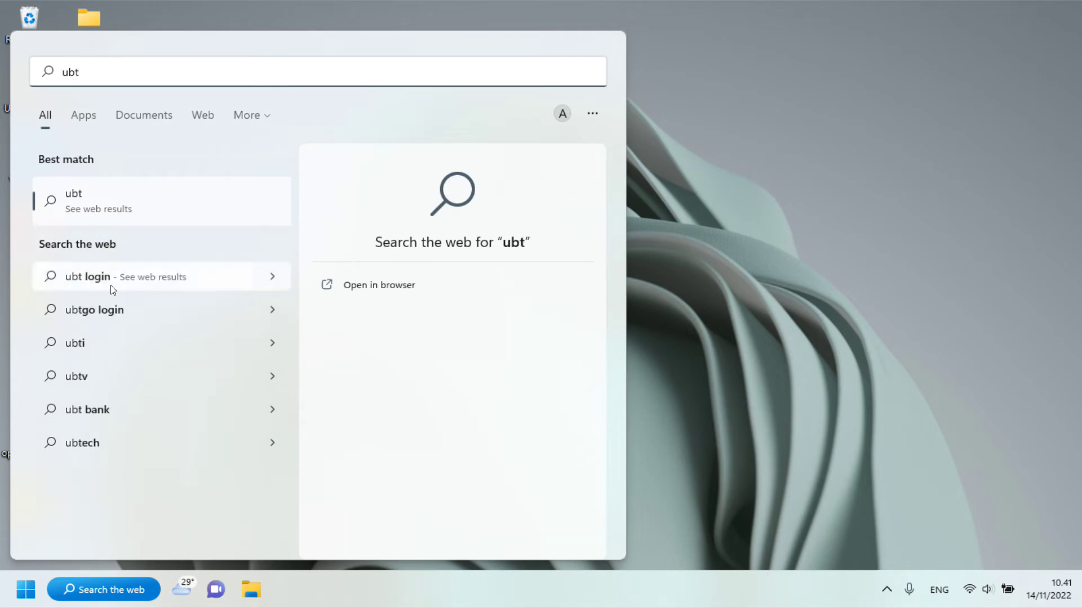
left_click(72, 116)
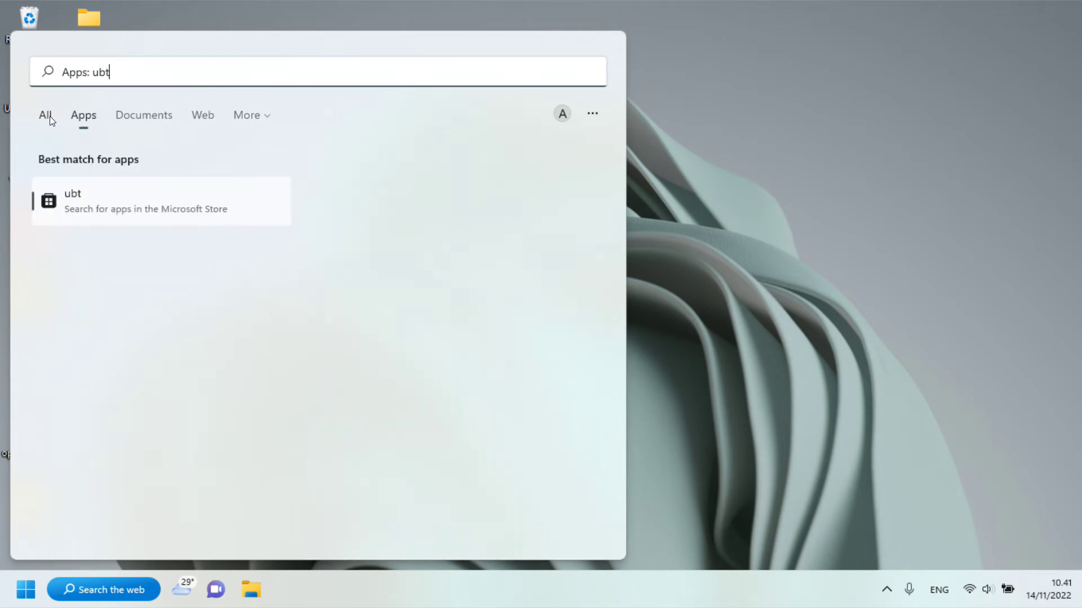
left_click(48, 116)
left_click(845, 159)
Find USB_Burning_Tool among the installed apps and launch it.
key("super")
scroll(275, 255, "down", 1)
scroll(282, 253, "up", 1)
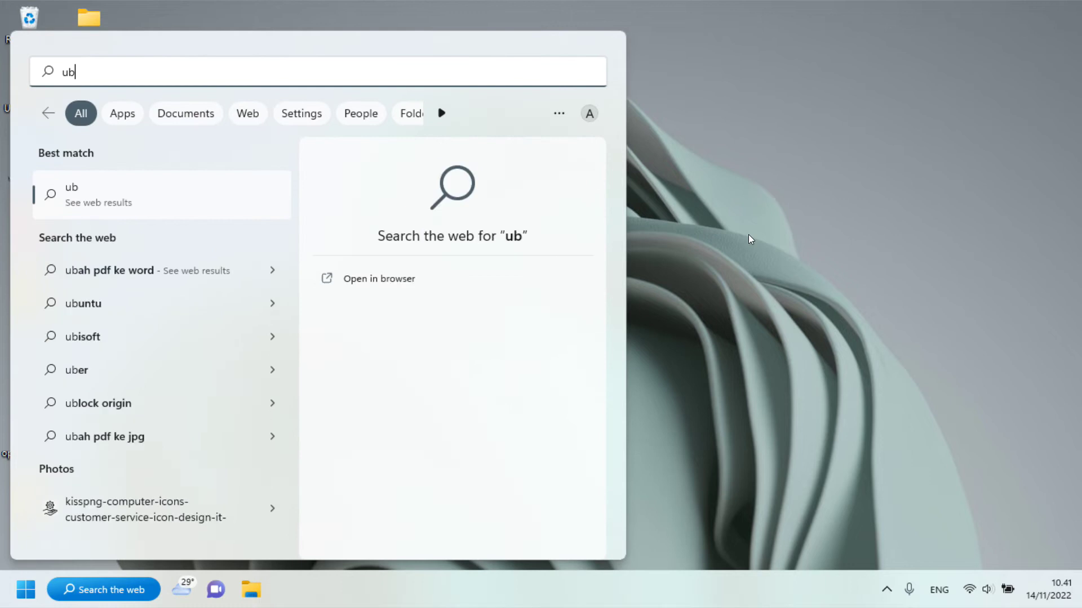
key("BackSpace")
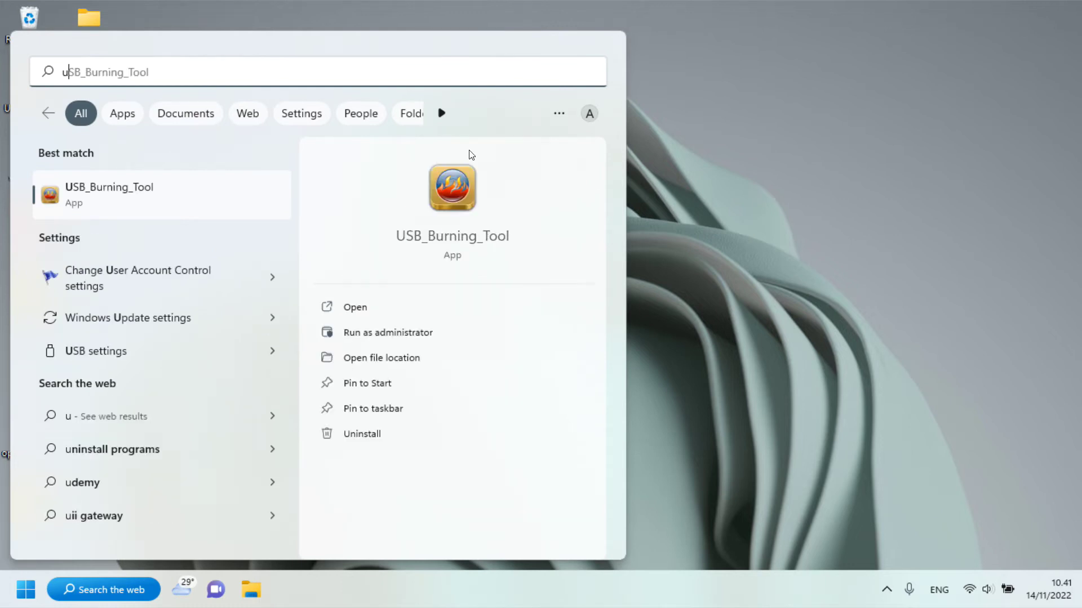
left_click(104, 197)
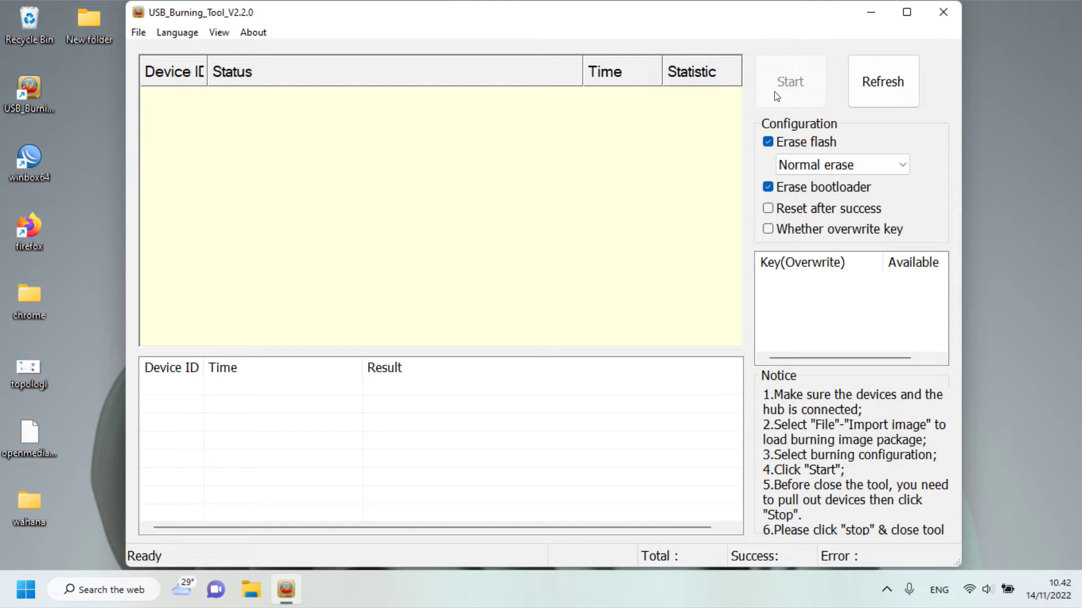
Start importing a burn image and browse to the APLIKASI folder on drive D:.
left_click(143, 34)
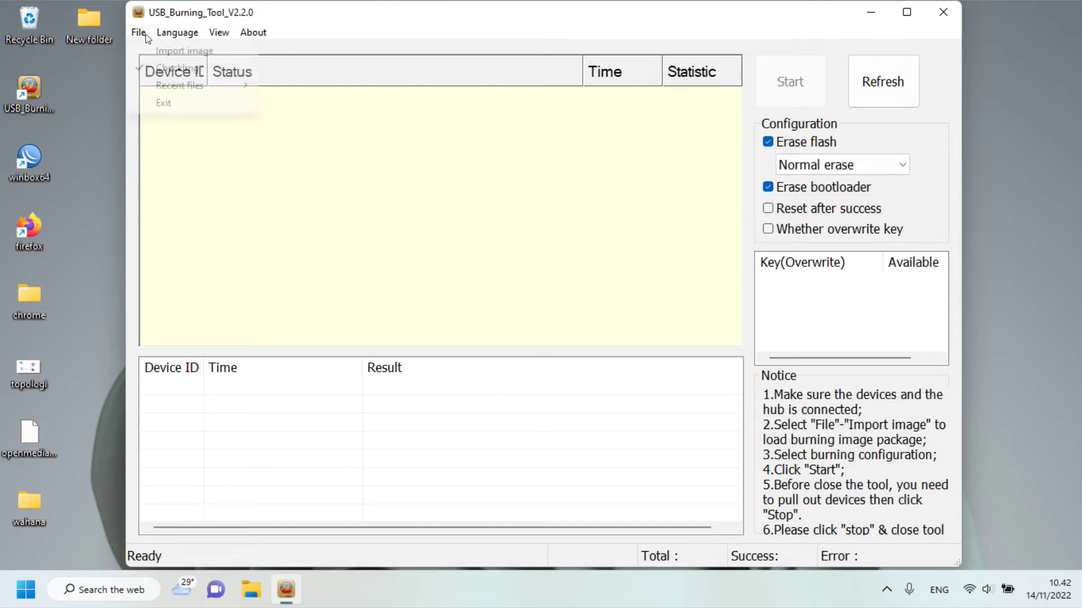
left_click(180, 50)
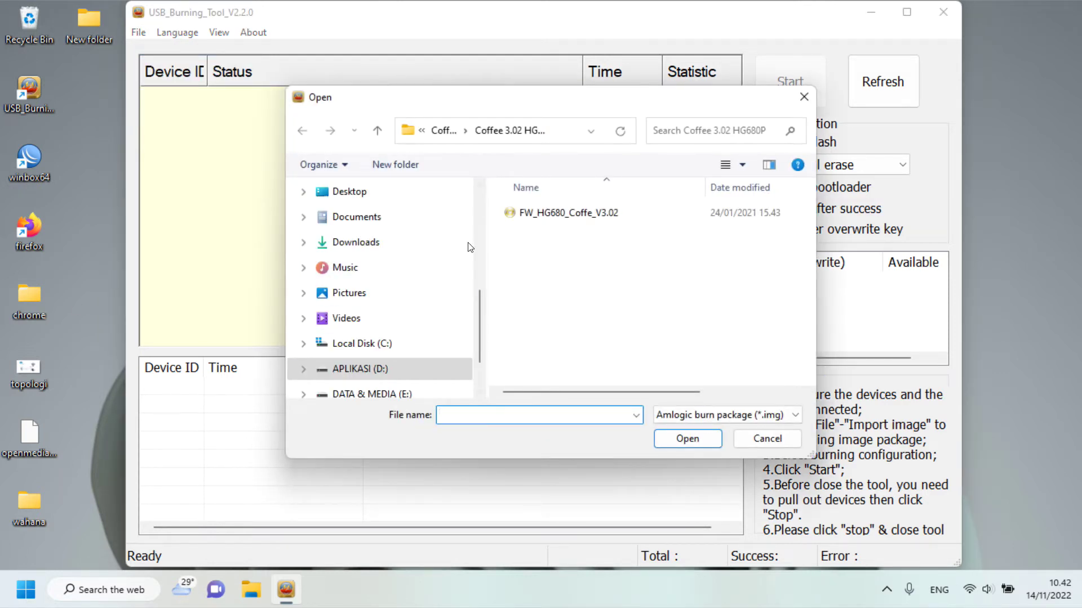
left_click(355, 369)
left_click_drag(804, 221, 807, 345)
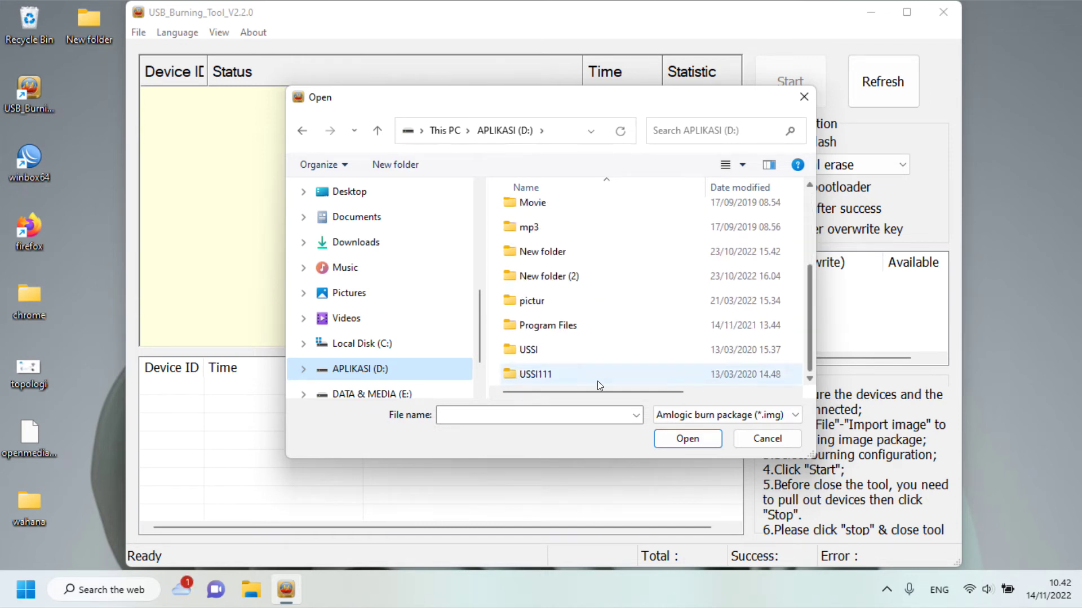
left_click(369, 395)
left_click(389, 344)
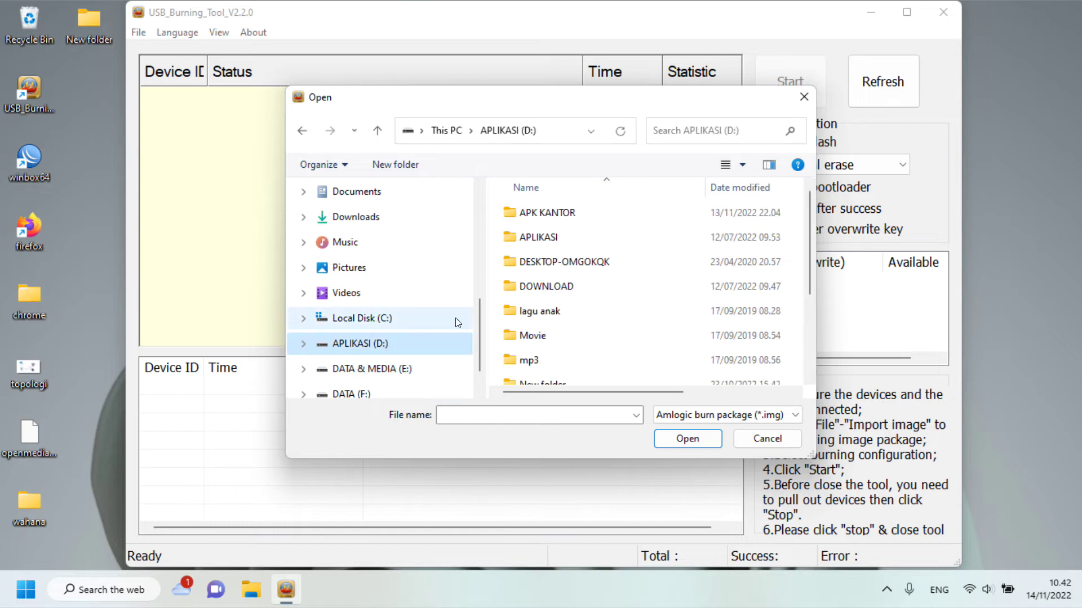
scroll(538, 332, "down", 2)
scroll(546, 333, "up", 2)
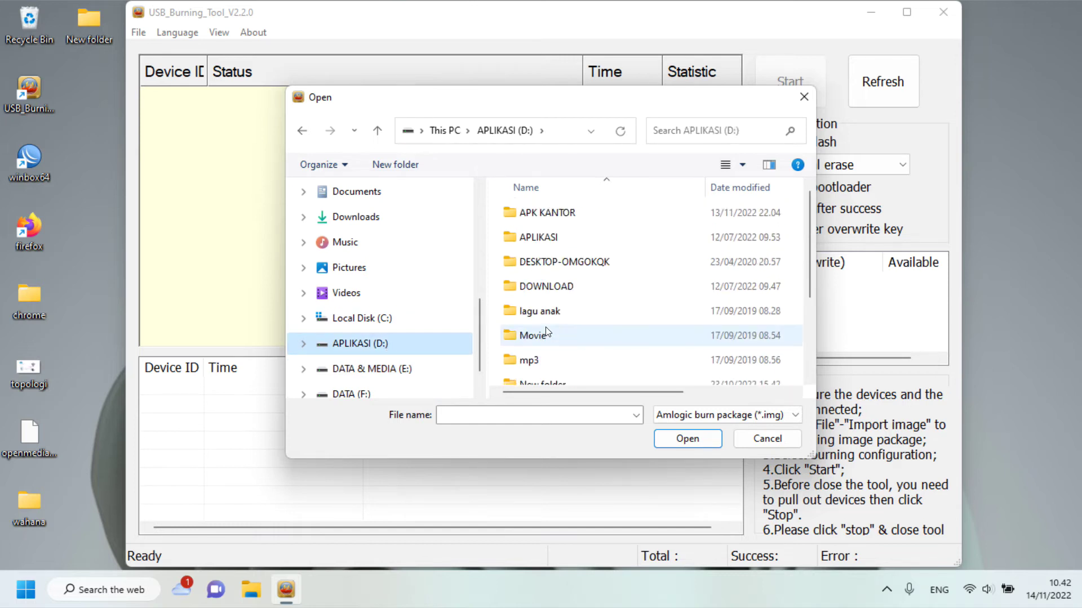
left_click(547, 238)
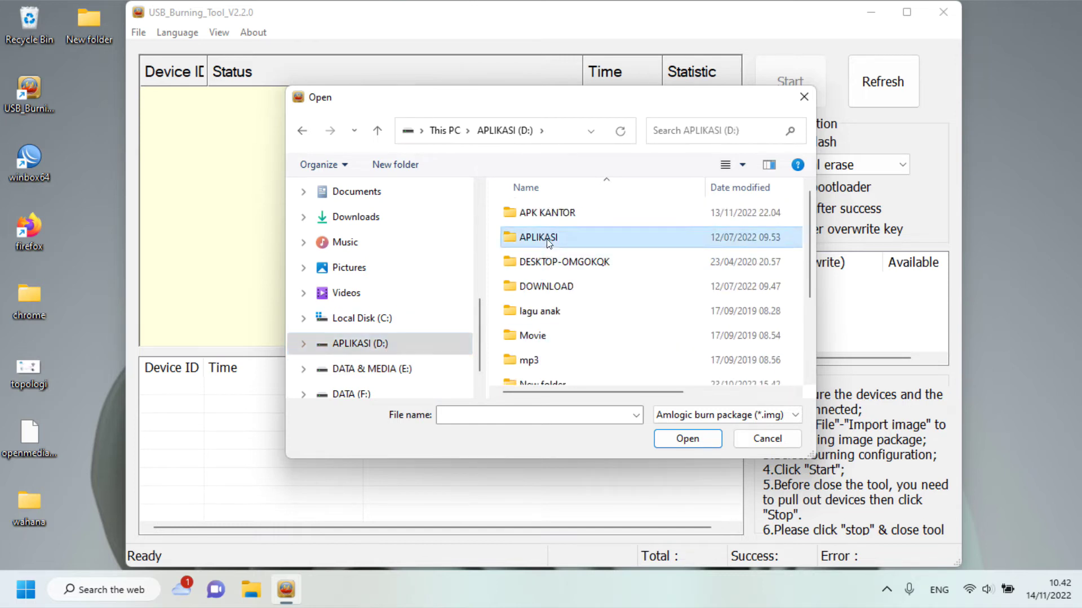
double_click(546, 239)
Browse to the unbrik folder inside the STB B860H folder.
scroll(540, 343, "down", 5)
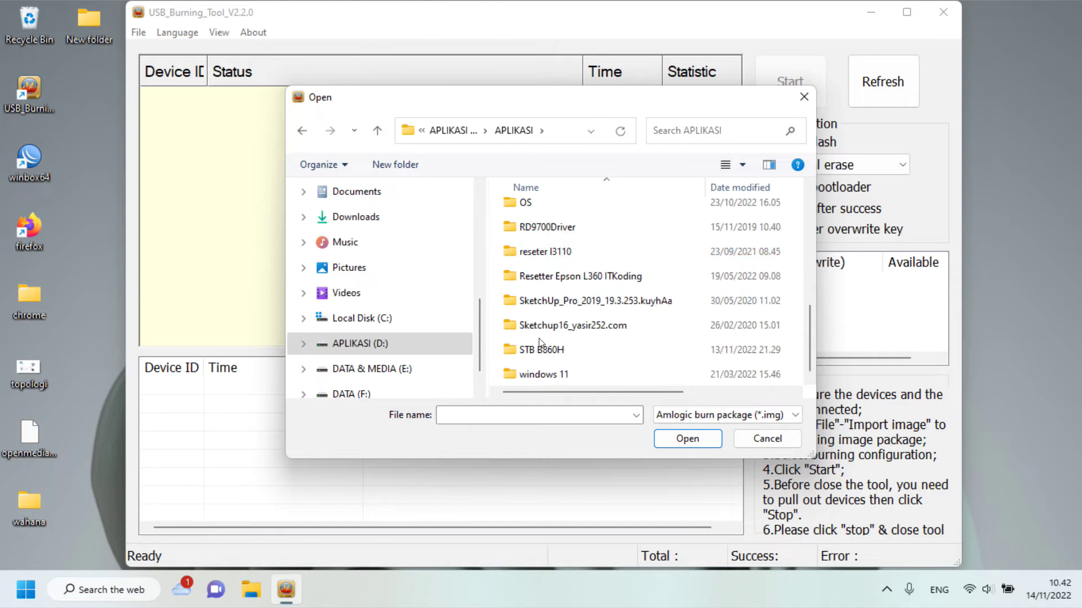
scroll(532, 338, "up", 3)
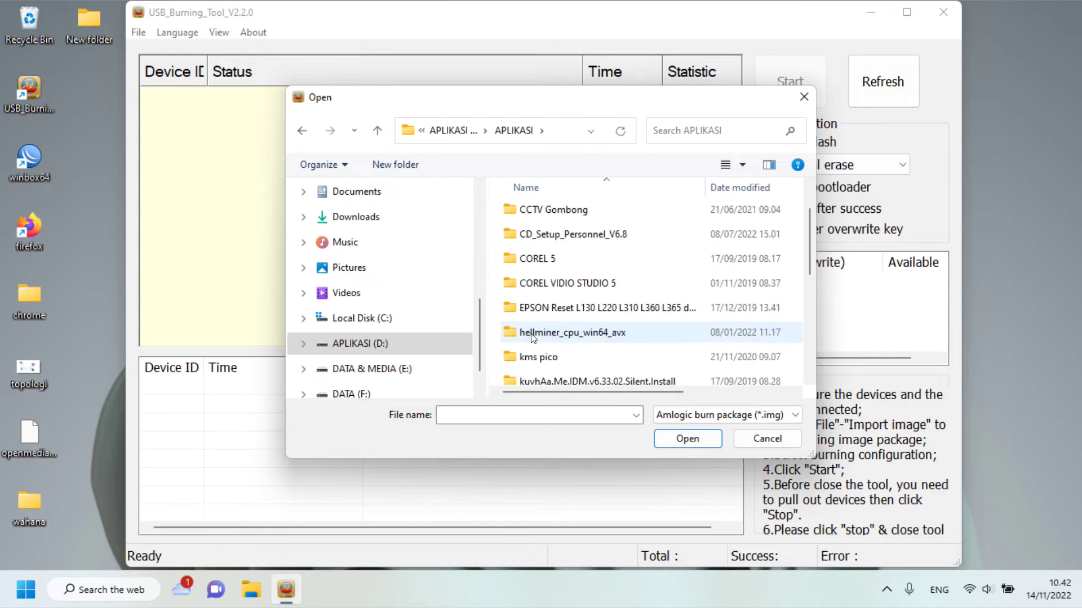
scroll(531, 337, "down", 3)
left_click(529, 350)
double_click(530, 354)
scroll(532, 344, "down", 5)
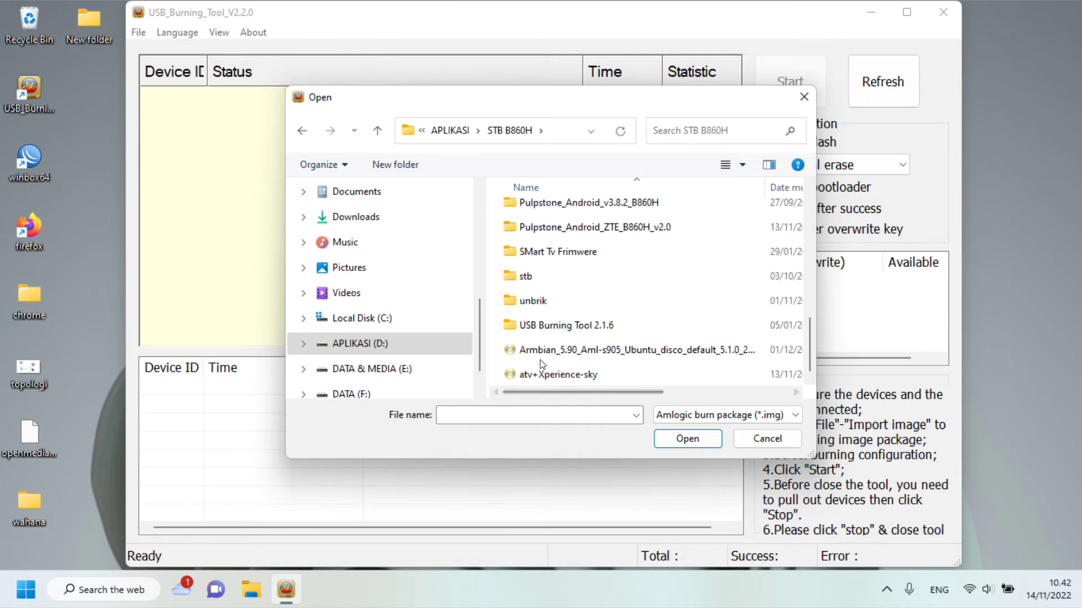
double_click(526, 300)
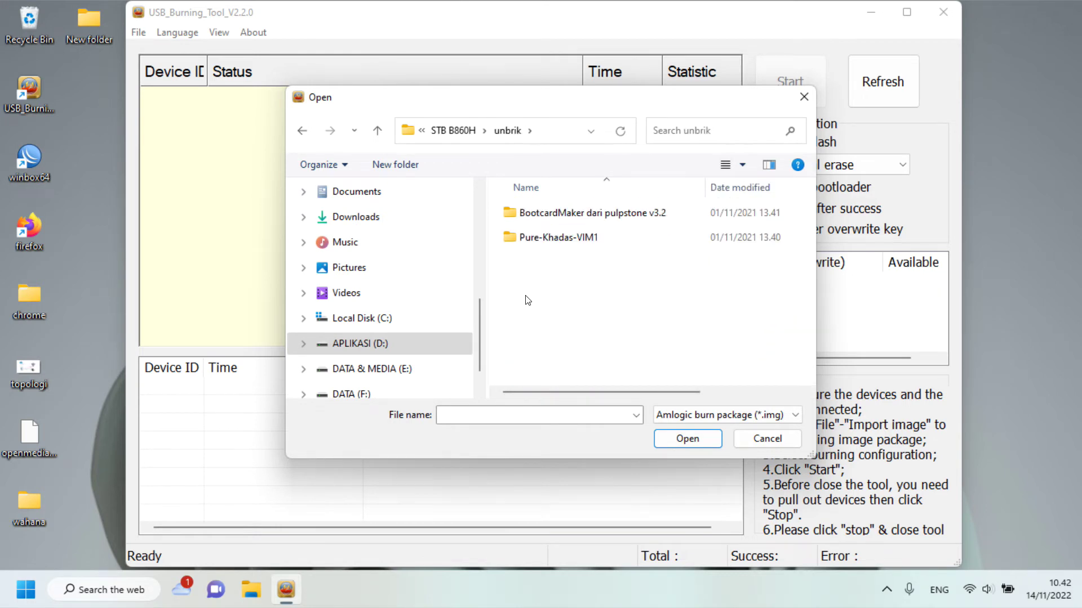
Load the Pure-Khadas-VIM1 image from the Pure-Khadas-VIM1 folder and start the burning process.
left_click(518, 237)
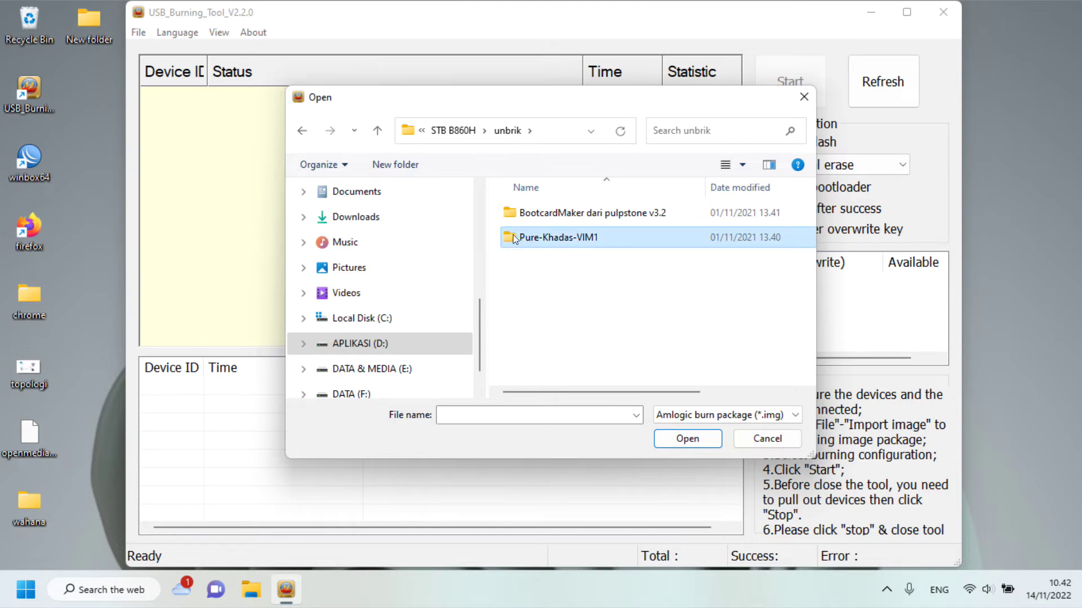
double_click(512, 236)
left_click(518, 217)
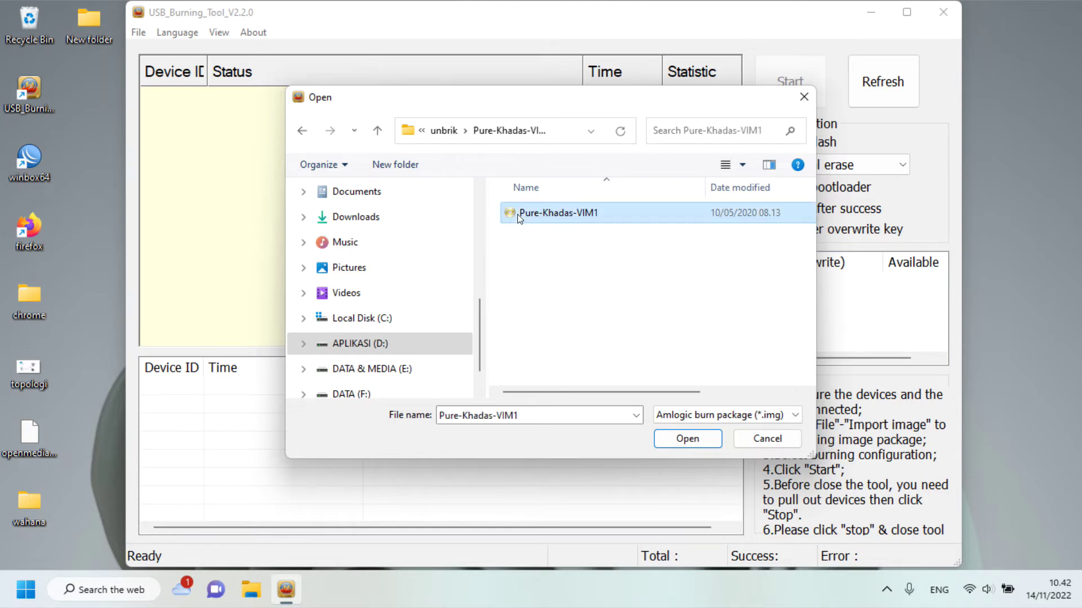
left_click(677, 438)
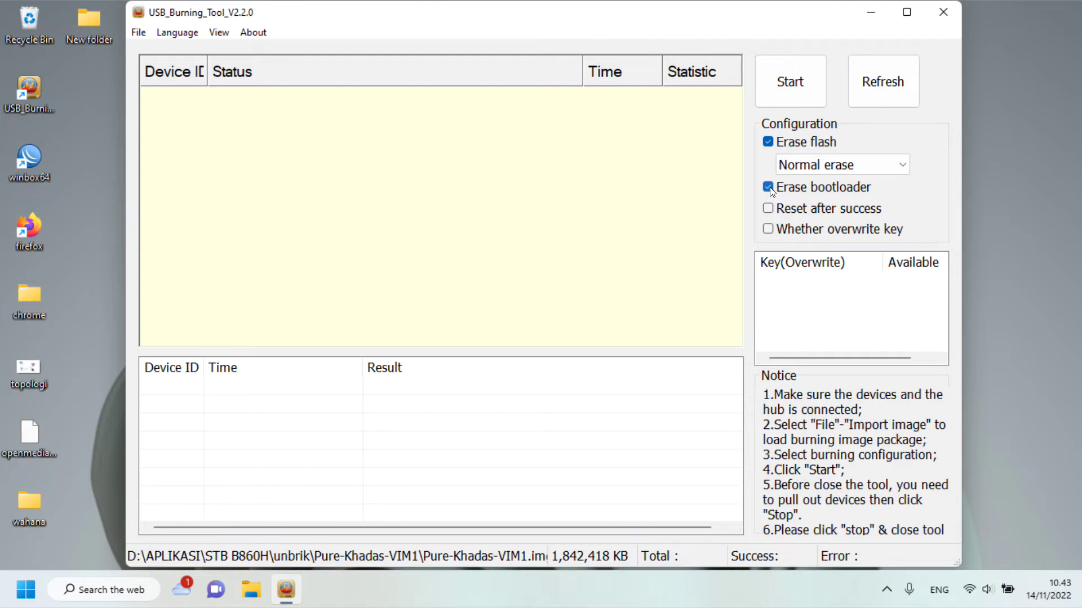
left_click(777, 96)
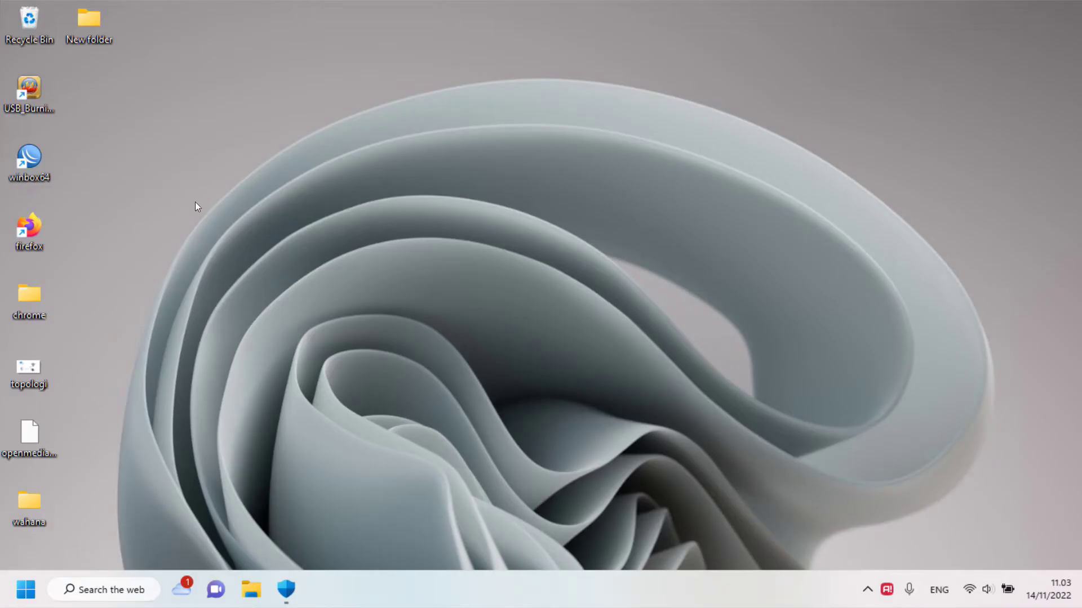
Search the installed apps for "usb" and launch USB_Burning_Tool again.
left_click(25, 589)
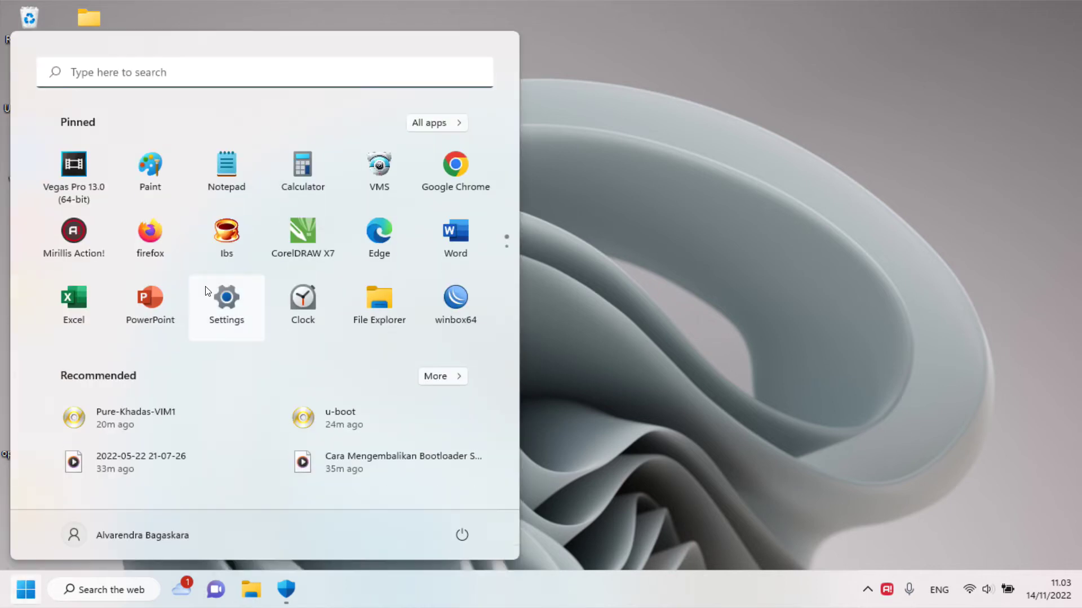
type("usb")
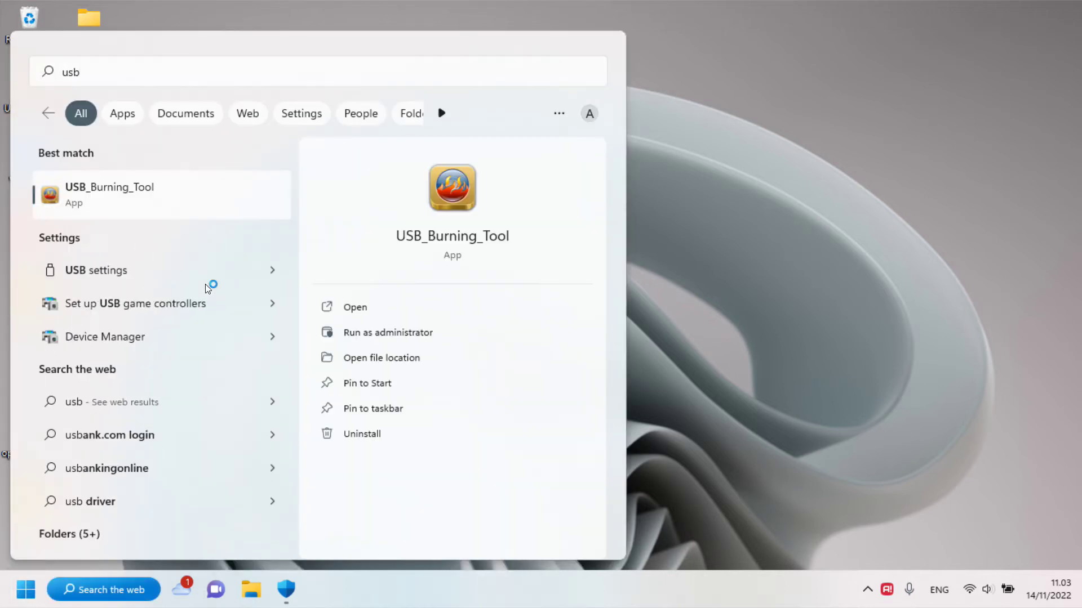
key("Return")
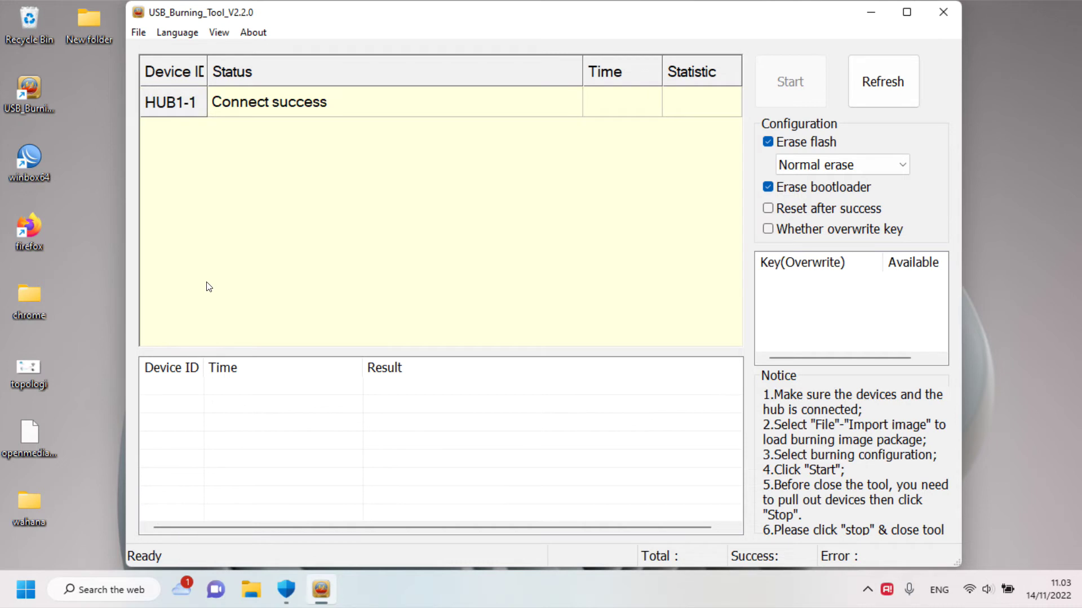
Switch to File Explorer and open the STB B860H folder inside the APLIKASI folder on drive D:.
left_click(252, 596)
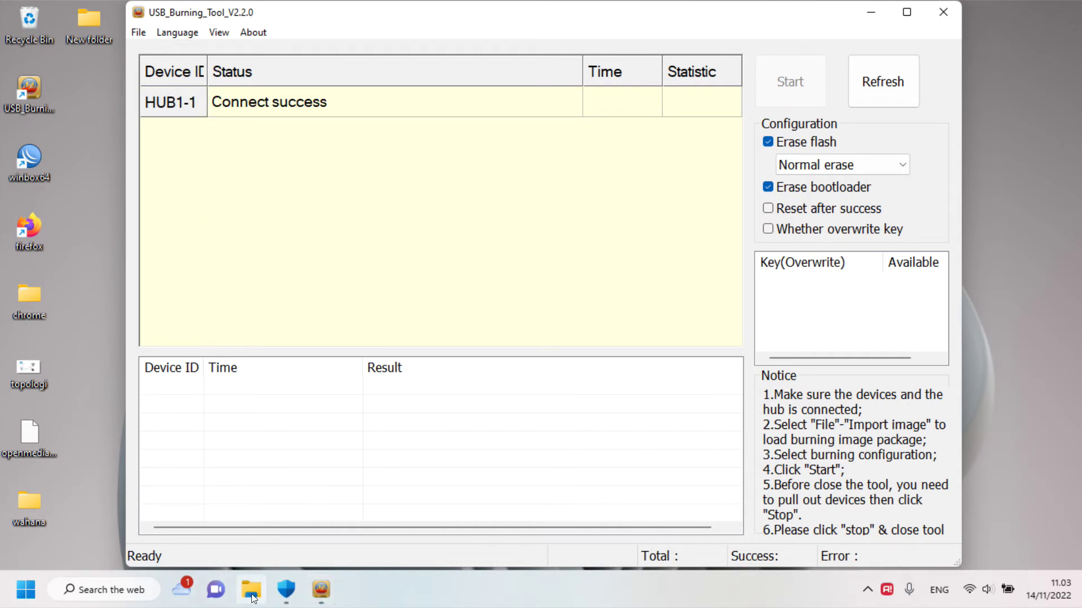
left_click(851, 172)
double_click(851, 173)
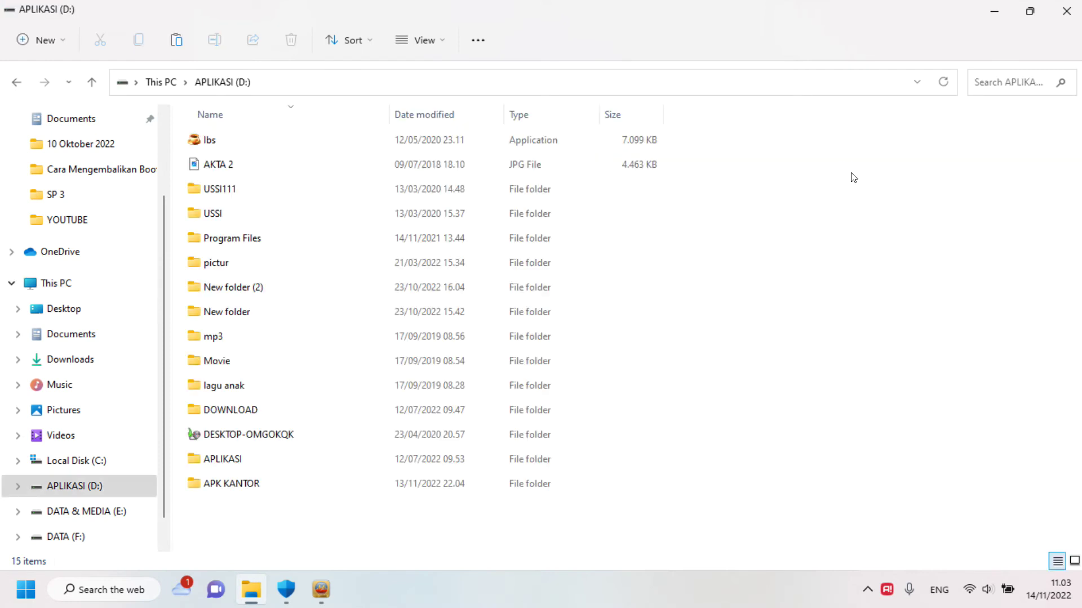
double_click(235, 458)
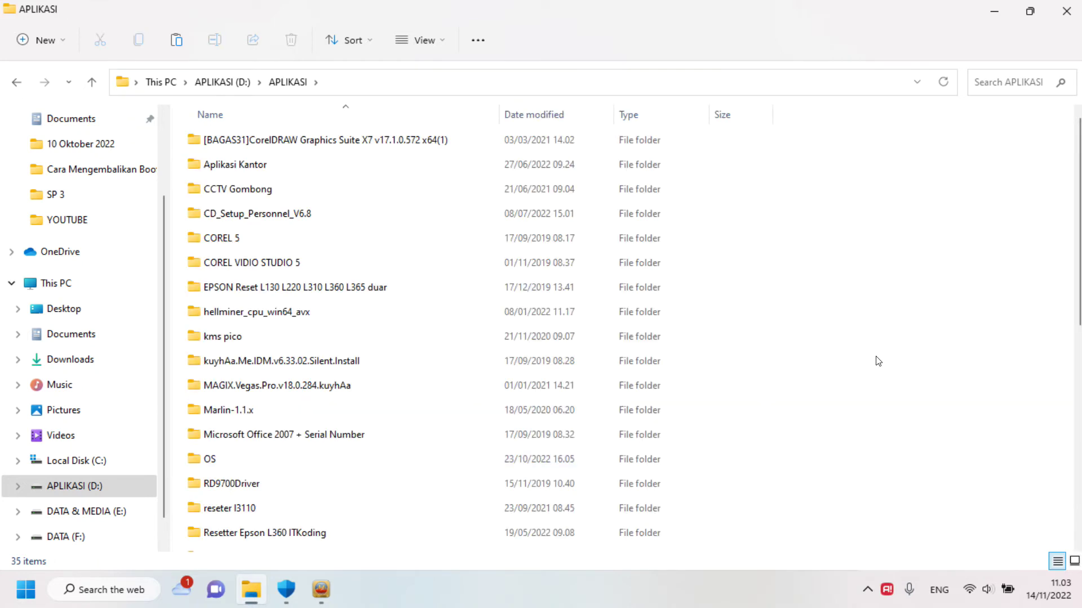
scroll(97, 315, "down", 1)
scroll(262, 430, "down", 2)
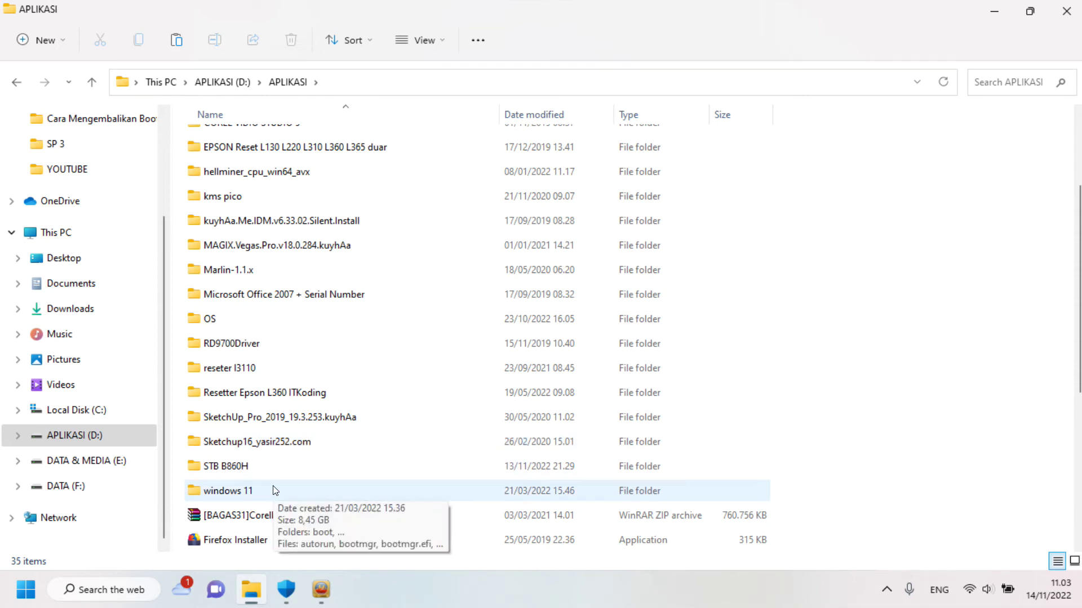
double_click(277, 467)
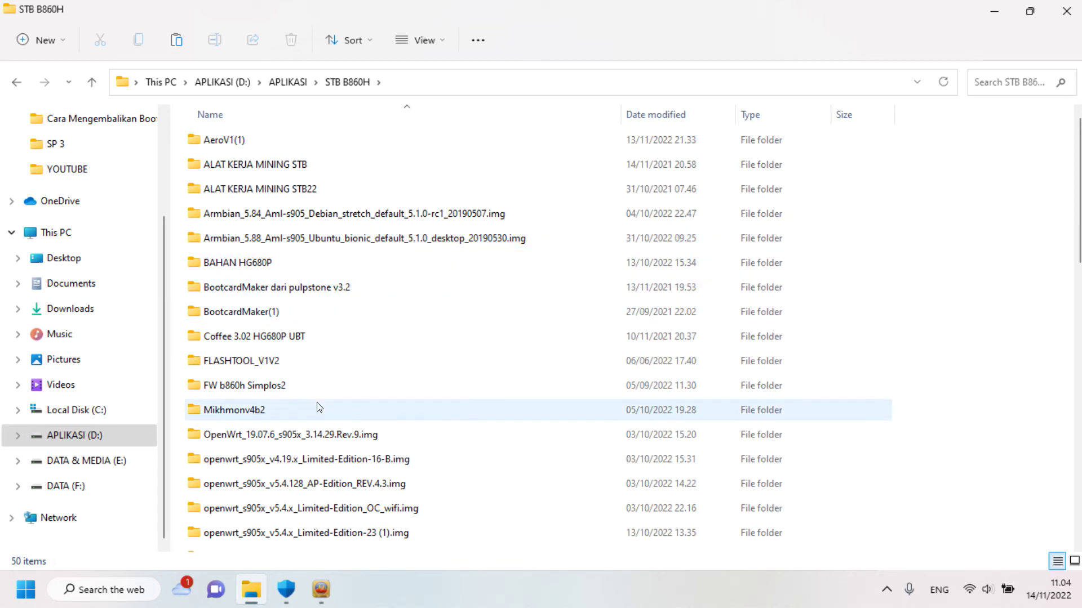
Look through the STB B860H folder for the firmware and open the Pulpstone_Android_ZTE_B860H_v2.0 folder.
scroll(316, 402, "down", 2)
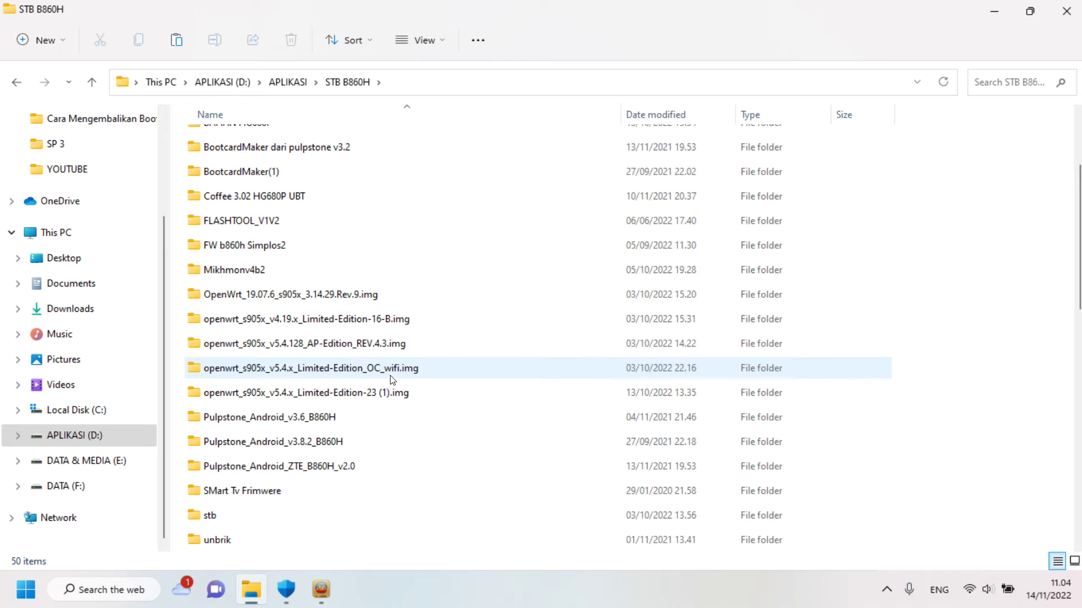
scroll(393, 394, "down", 1)
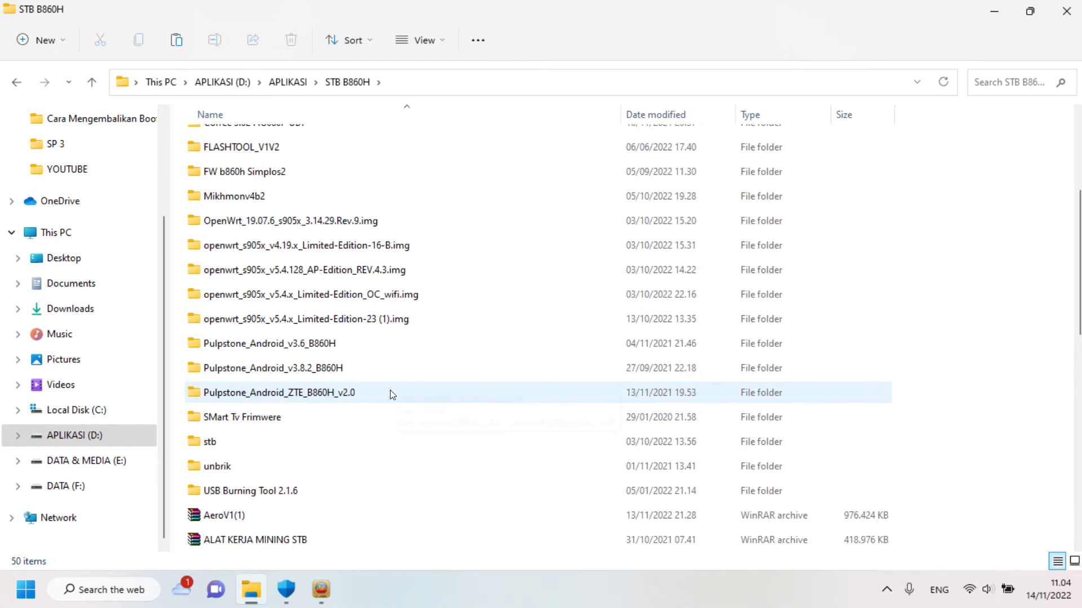
scroll(393, 394, "down", 1)
scroll(392, 394, "up", 3)
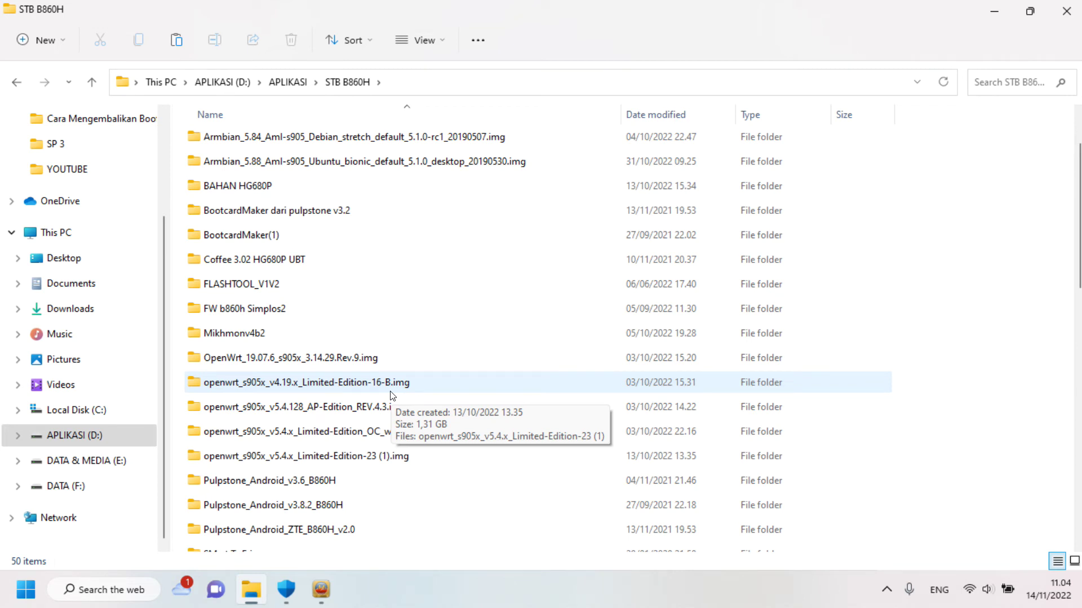
scroll(393, 396, "up", 2)
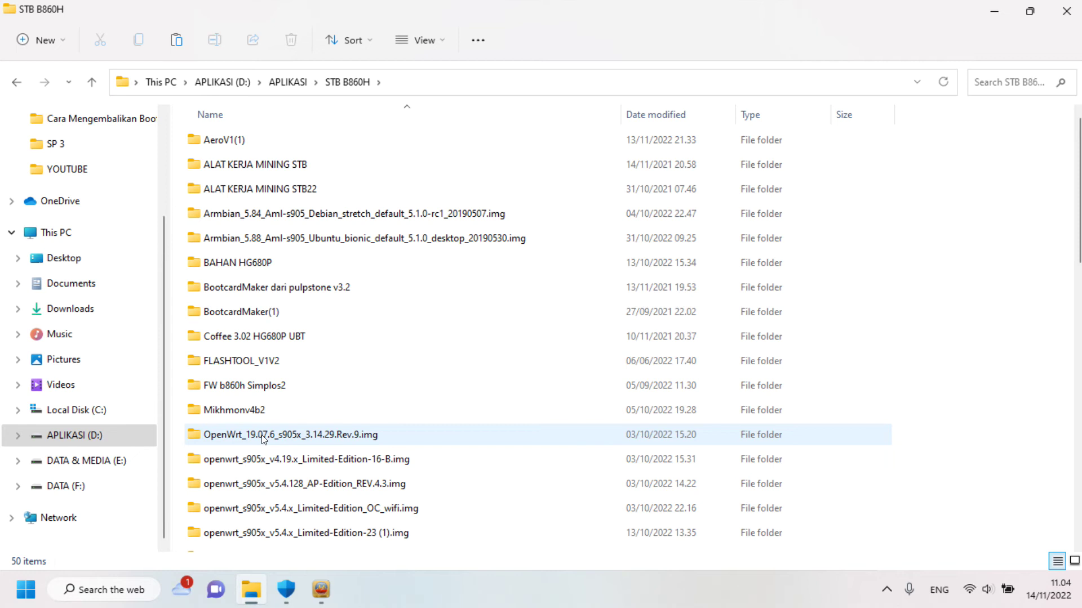
scroll(262, 438, "down", 4)
double_click(259, 369)
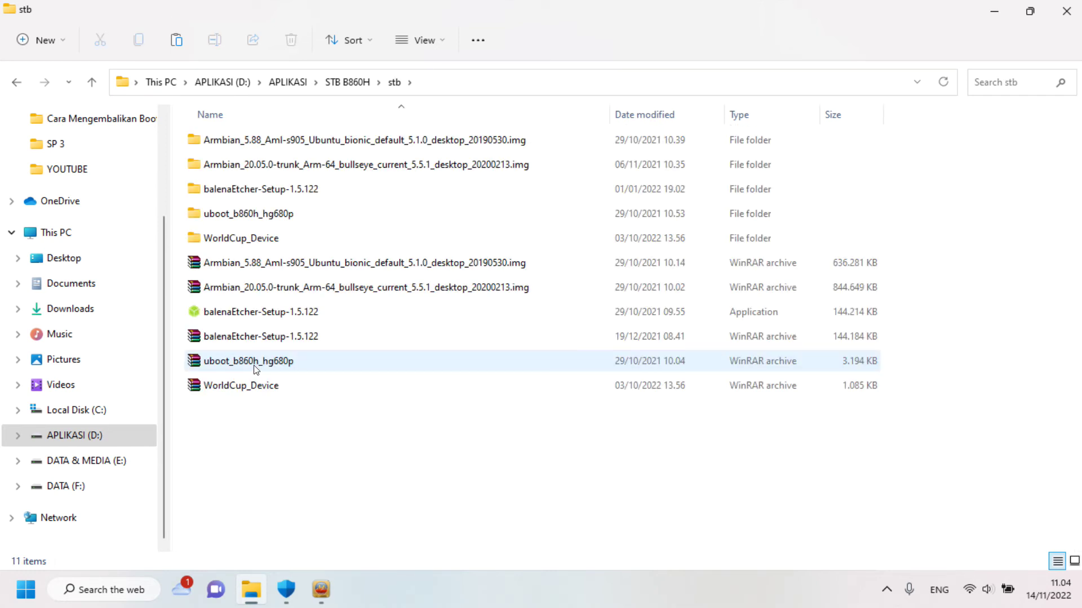
left_click(12, 82)
scroll(315, 436, "down", 2)
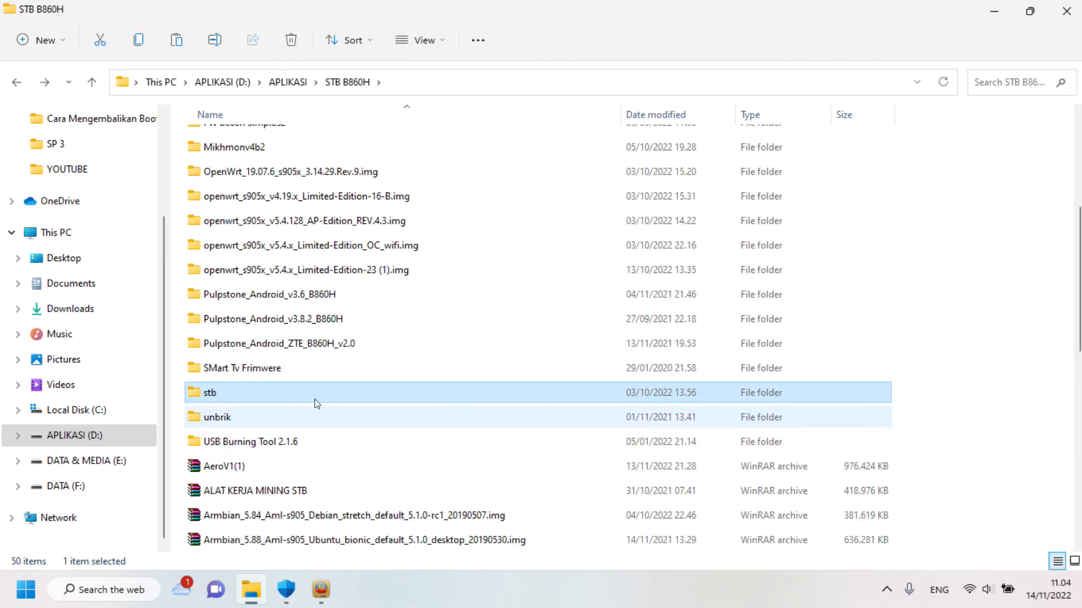
double_click(306, 351)
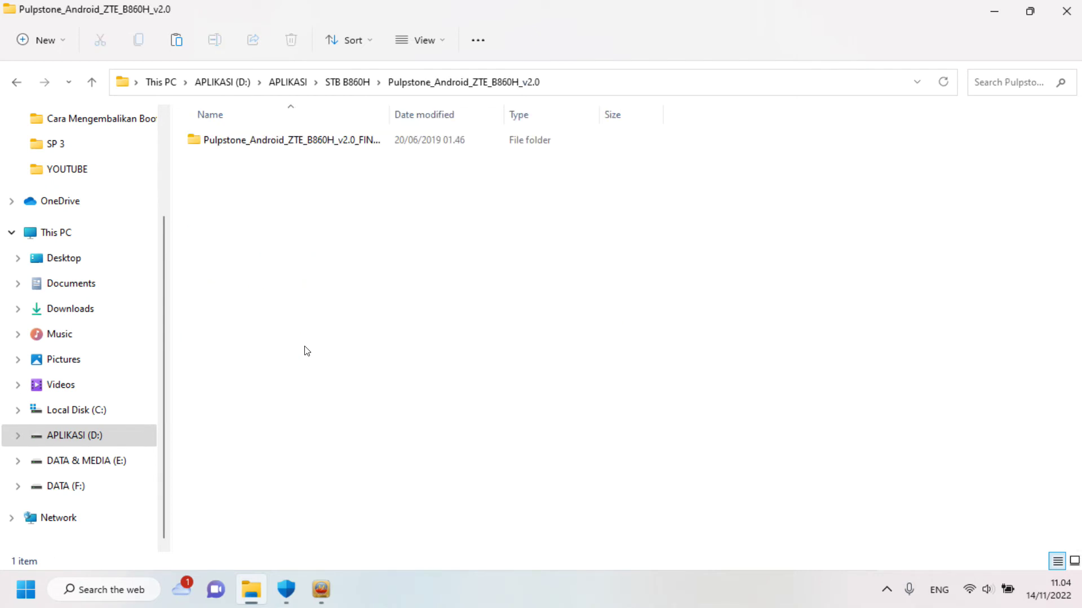
Open the Pulpstone_Android_ZTE_B860H_v2.0_FINAL folder and run Pulpstone_Amlogic_Update_USB_Tool_v2.1, allowing the unverified publisher.
left_click(268, 139)
double_click(269, 139)
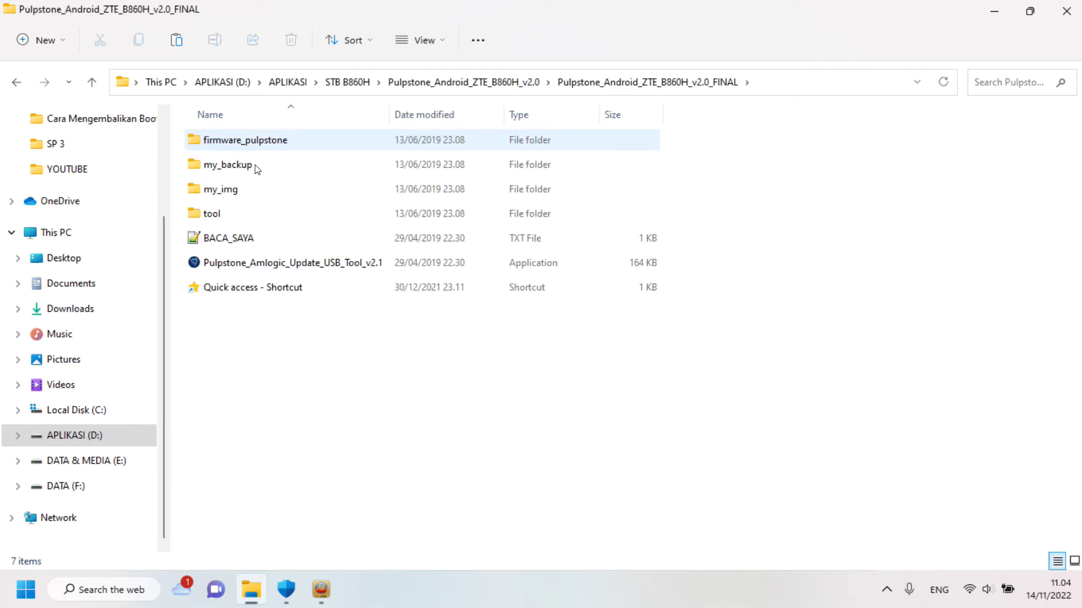
double_click(240, 266)
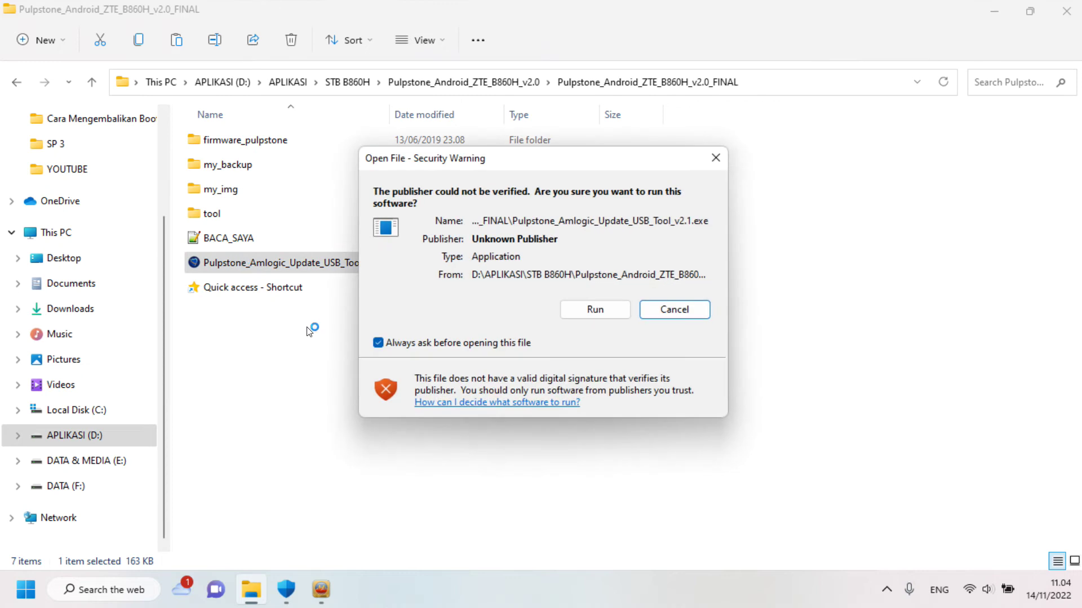
left_click(605, 310)
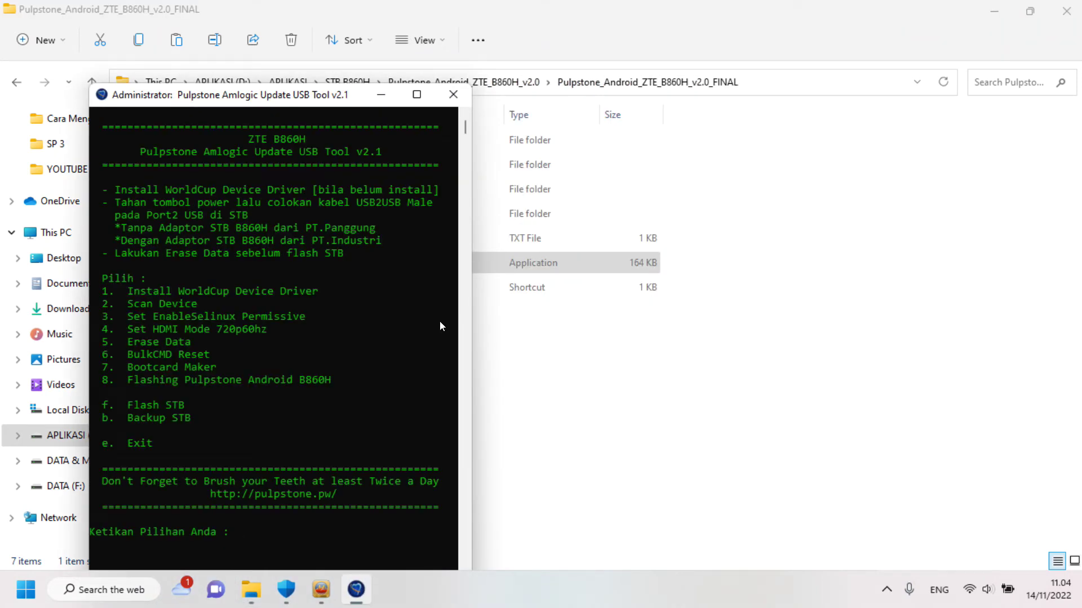
Check which images the Flash STB submenu offers for flashing, and return to the tool's main menu.
type("f")
key("Return")
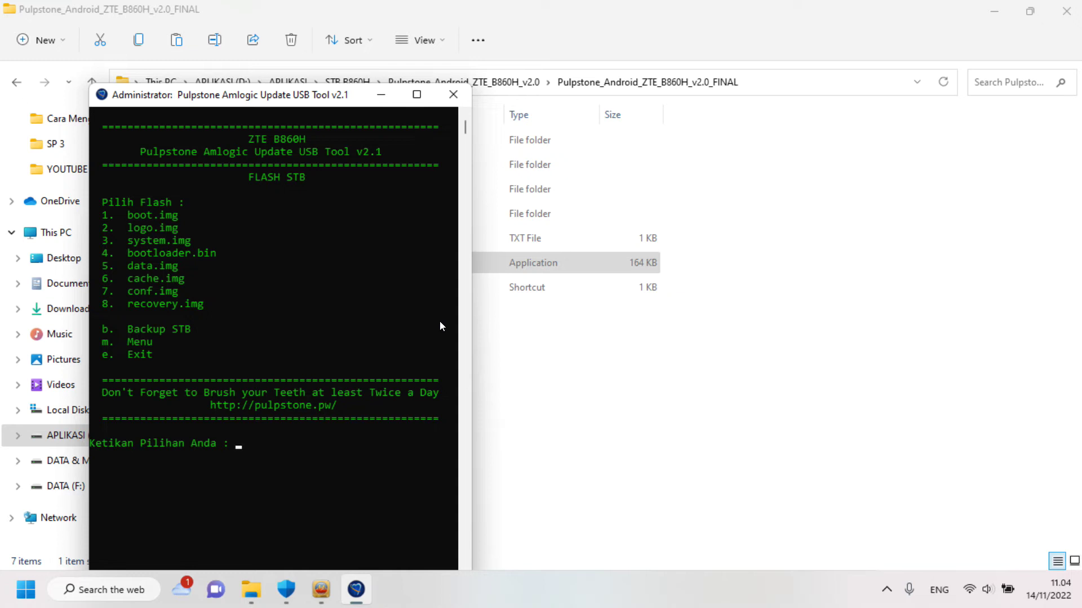
type("m")
key("Return")
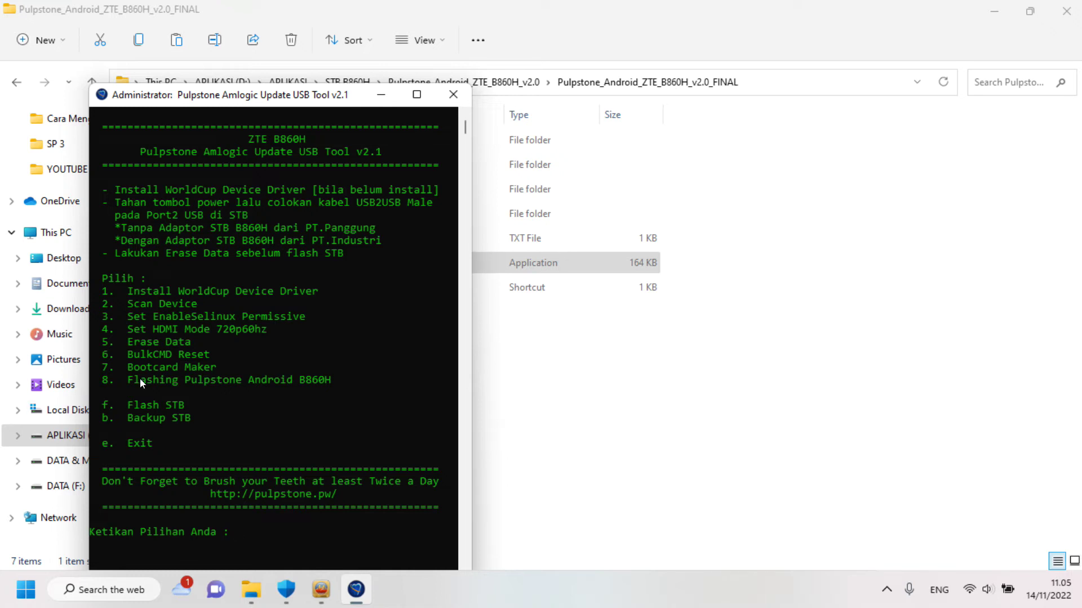
Start Flashing Pulpstone Android B860H using option 8 of the tool's main menu.
type("8")
key("Return")
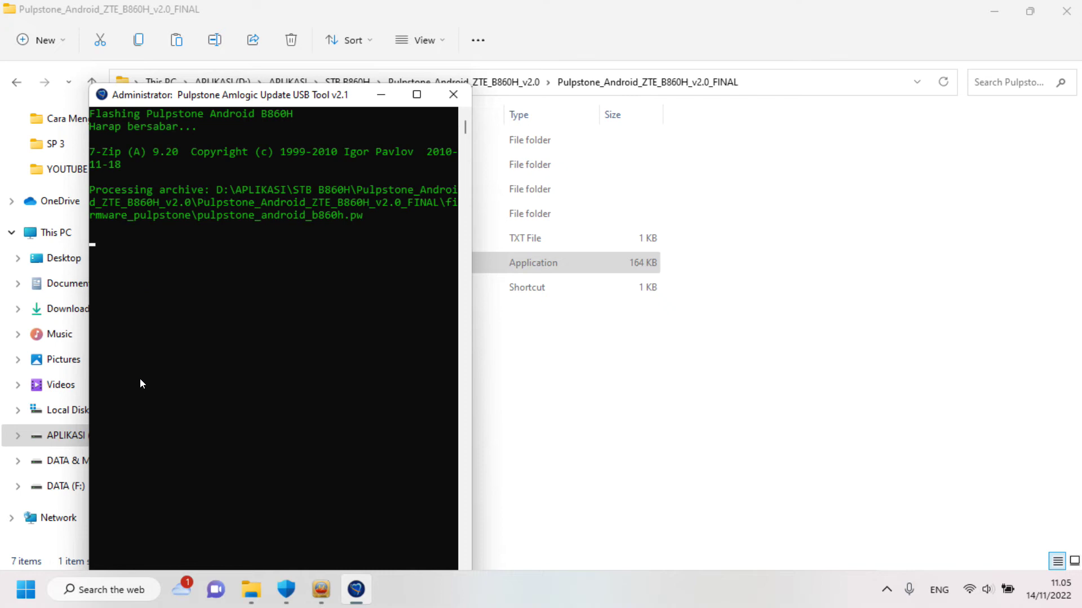